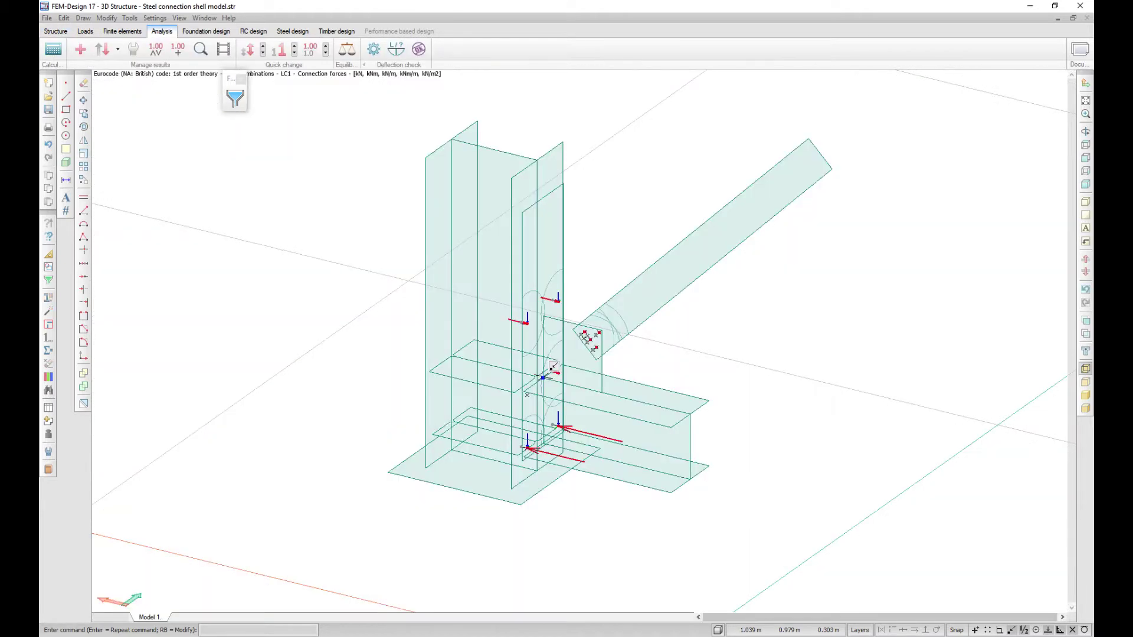
Orbit the example building model to view it from different angles
left_click_drag(553, 366, 702, 361)
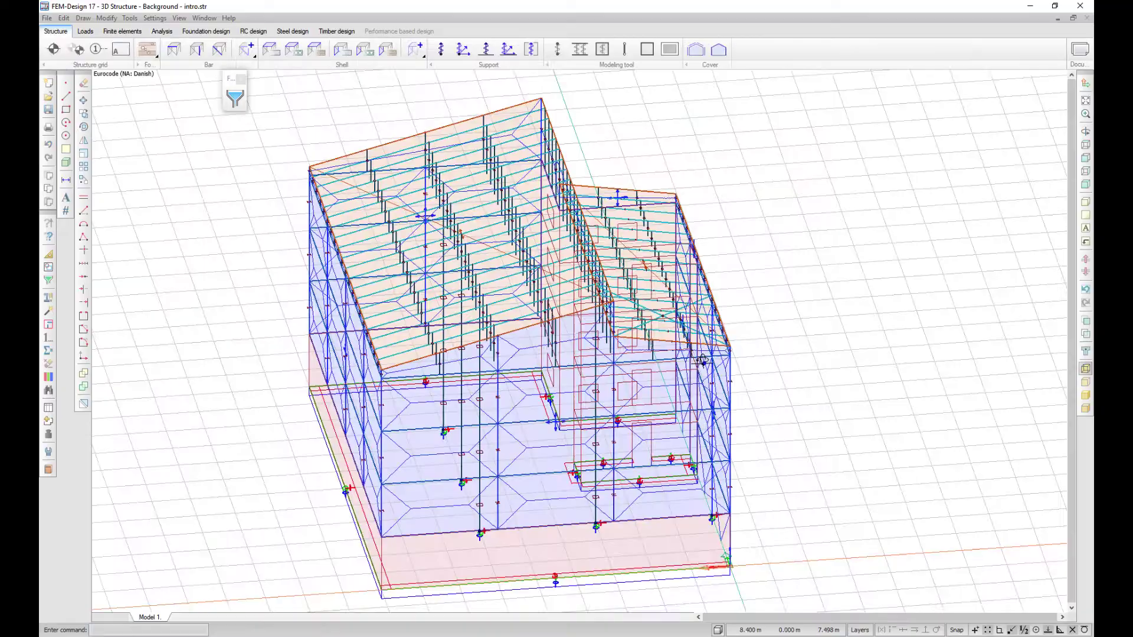
left_click_drag(619, 327, 466, 335)
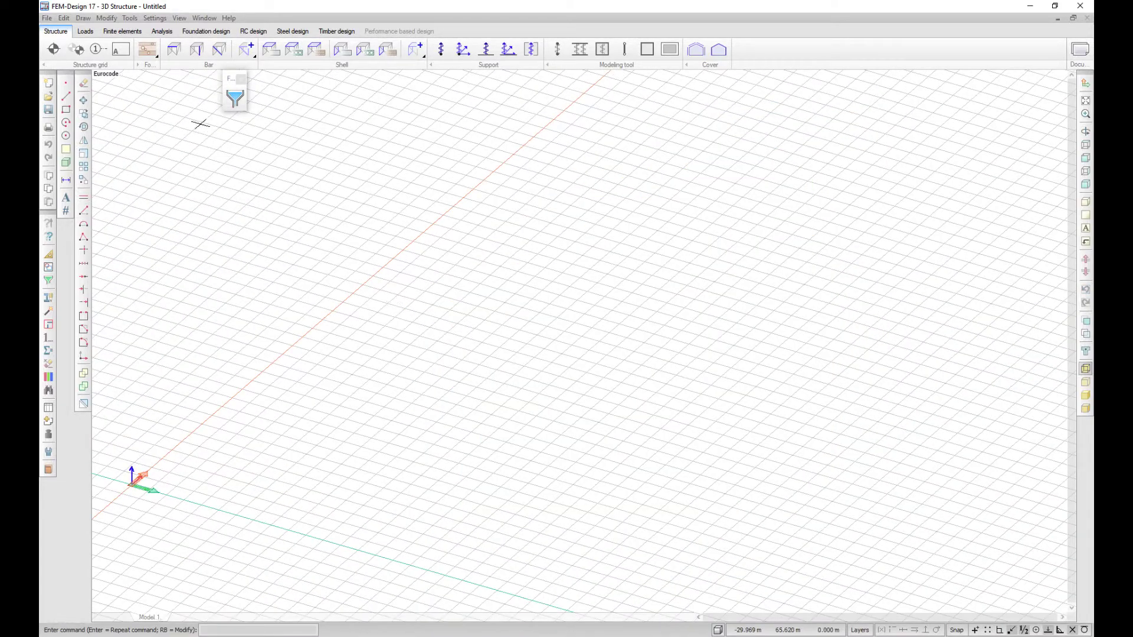
left_click(138, 69)
left_click(139, 69)
left_click(208, 68)
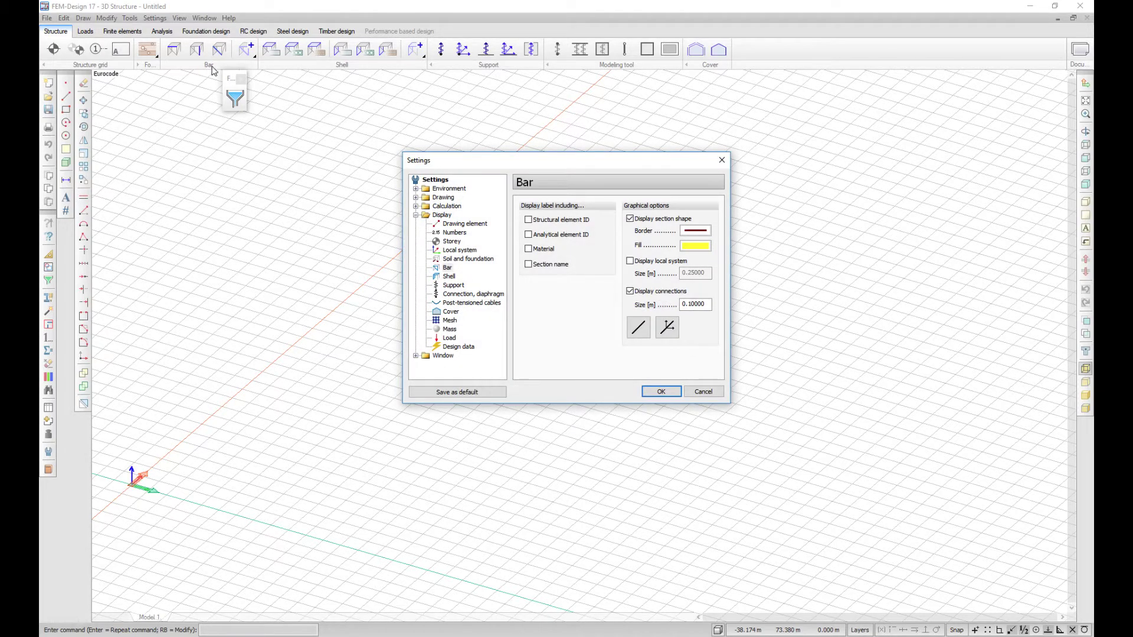
key("Escape")
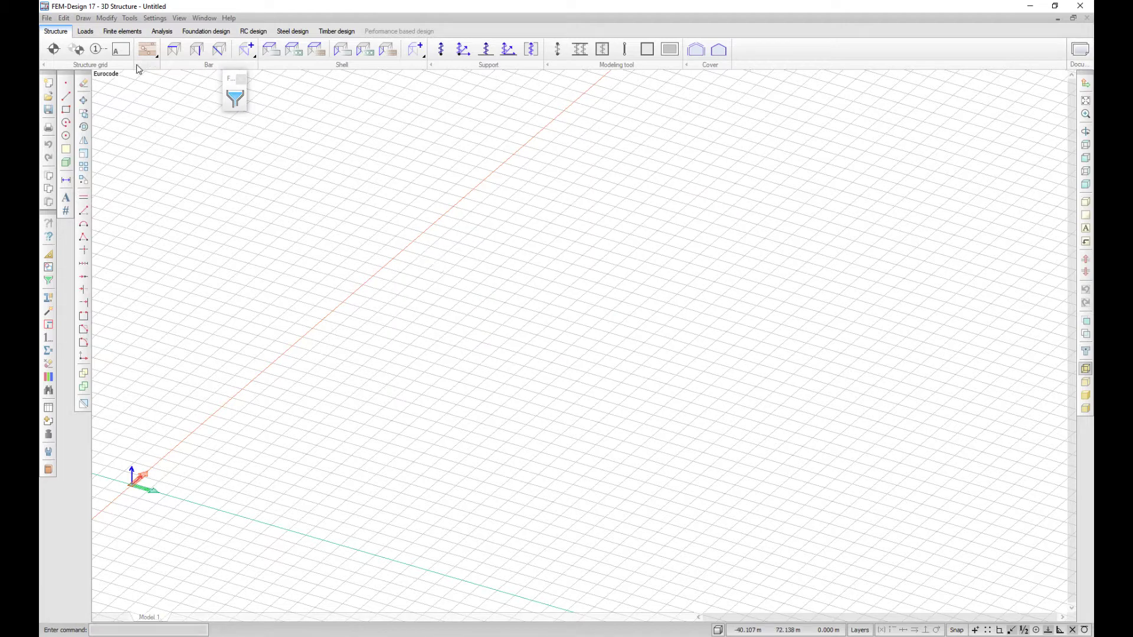
On the Loads tab, try mass conversion, Seismic load, Wind load and Export existing loads
left_click(85, 32)
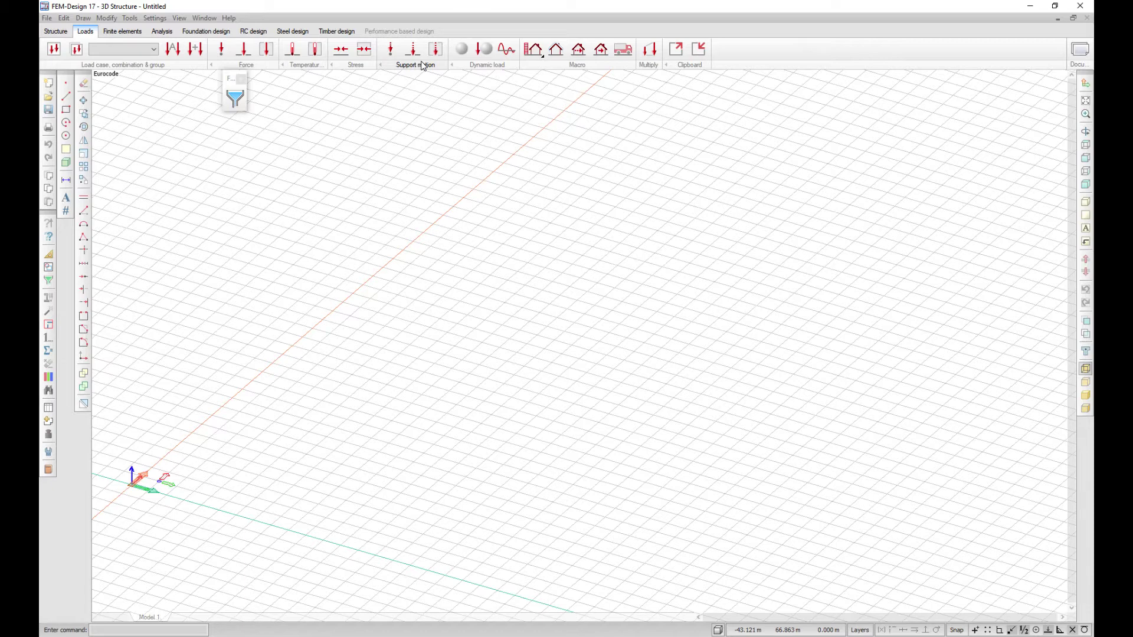
left_click(478, 50)
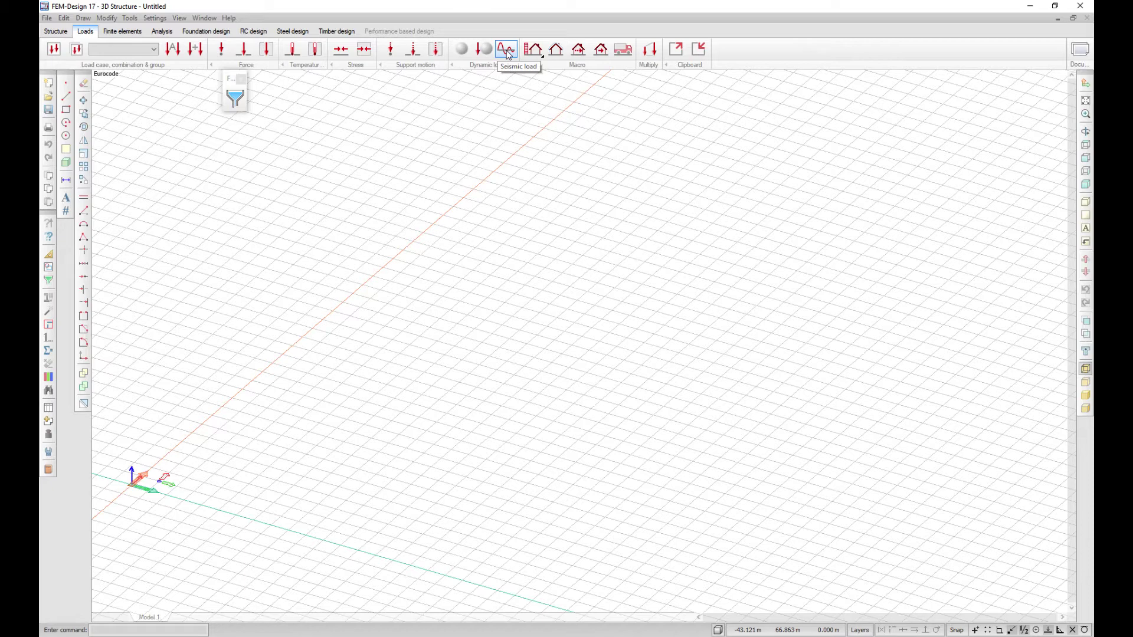
left_click(506, 53)
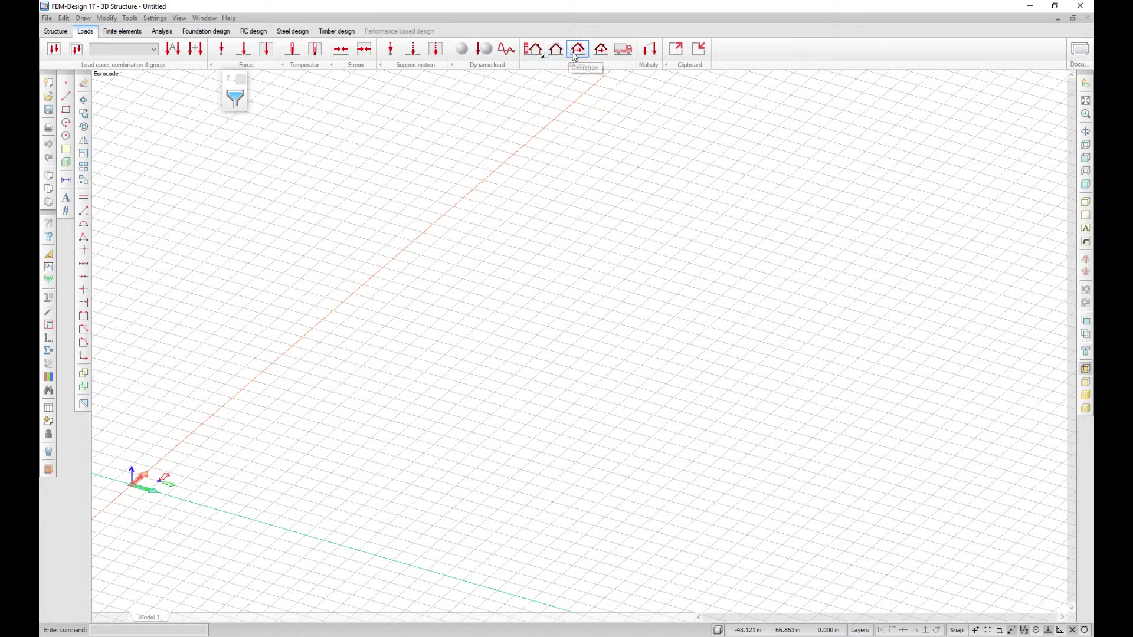
left_click(533, 52)
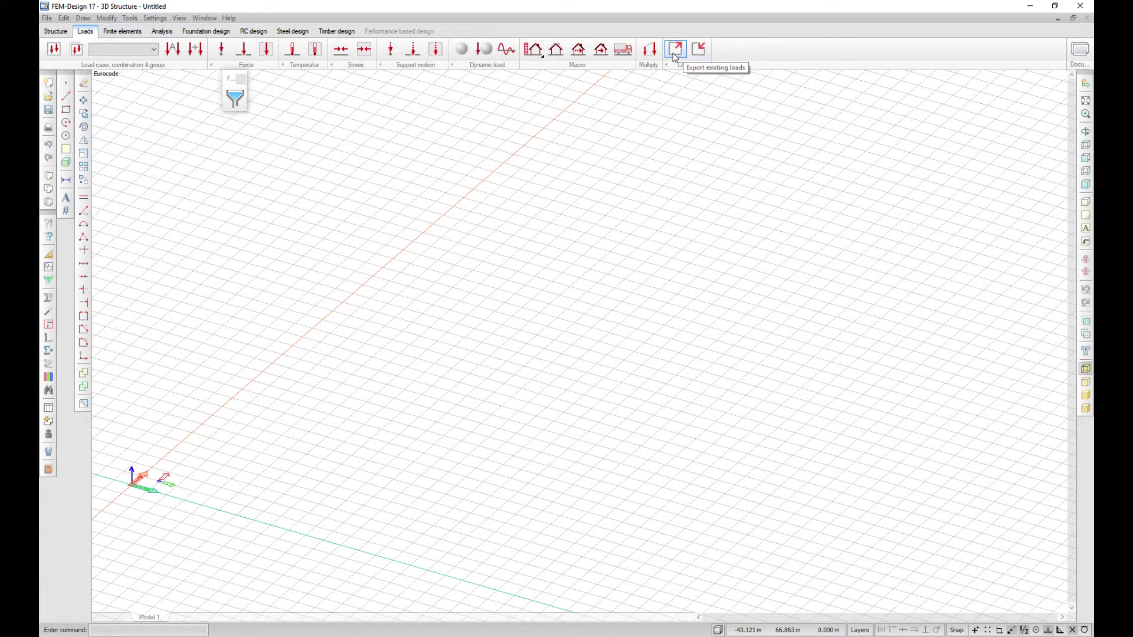
left_click(675, 50)
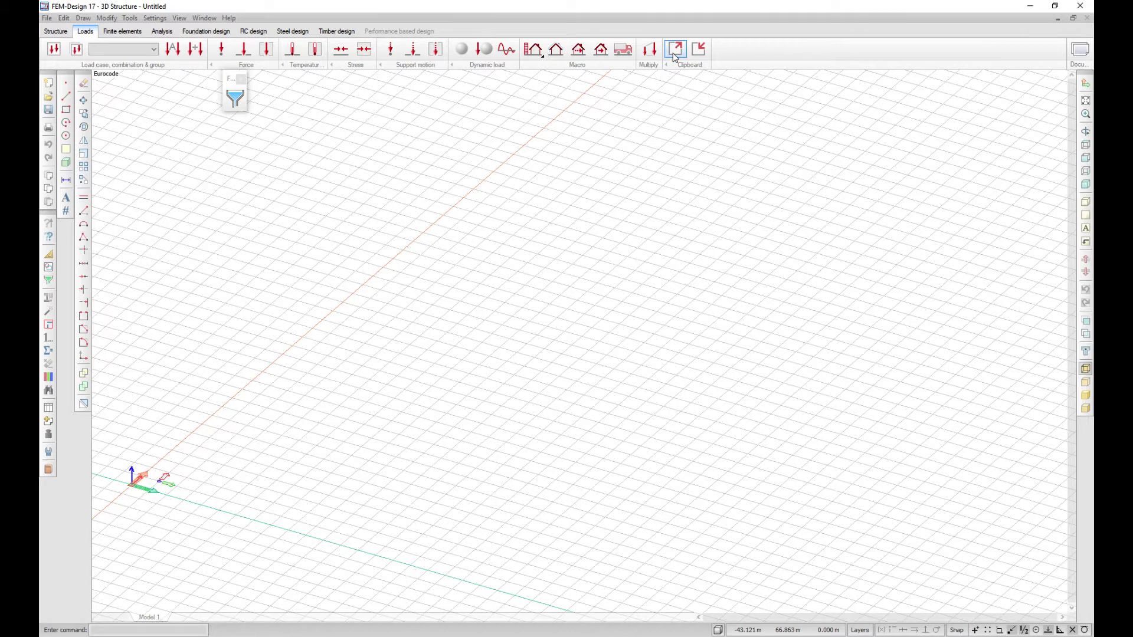
Show the Finite elements tools and orbit the shell results model into an oblique view
left_click(122, 32)
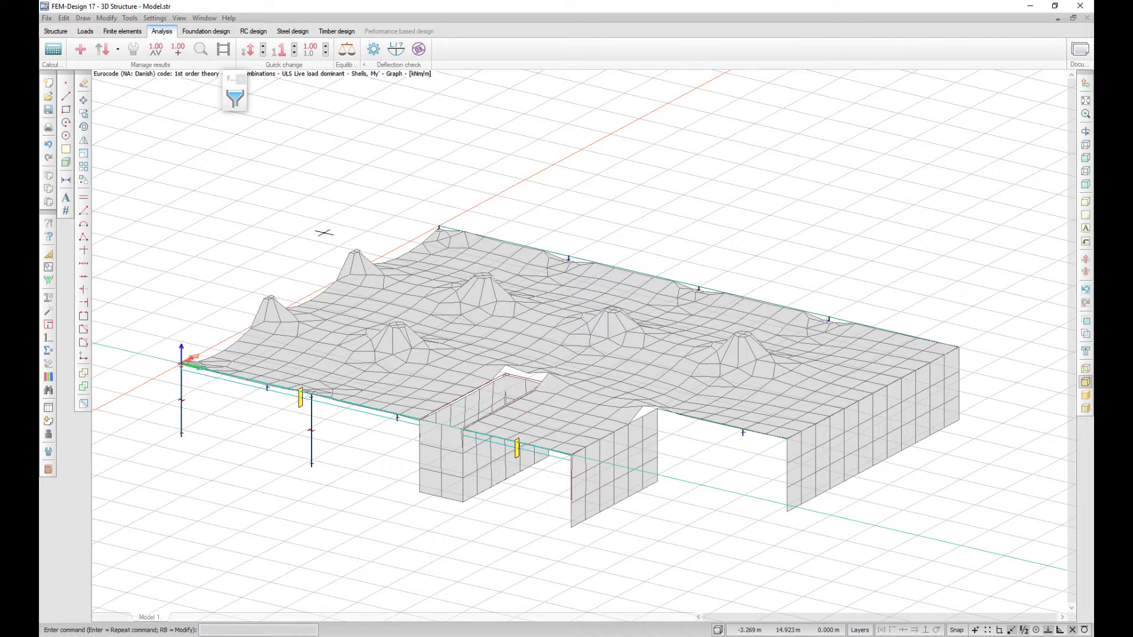
left_click_drag(492, 281, 280, 285)
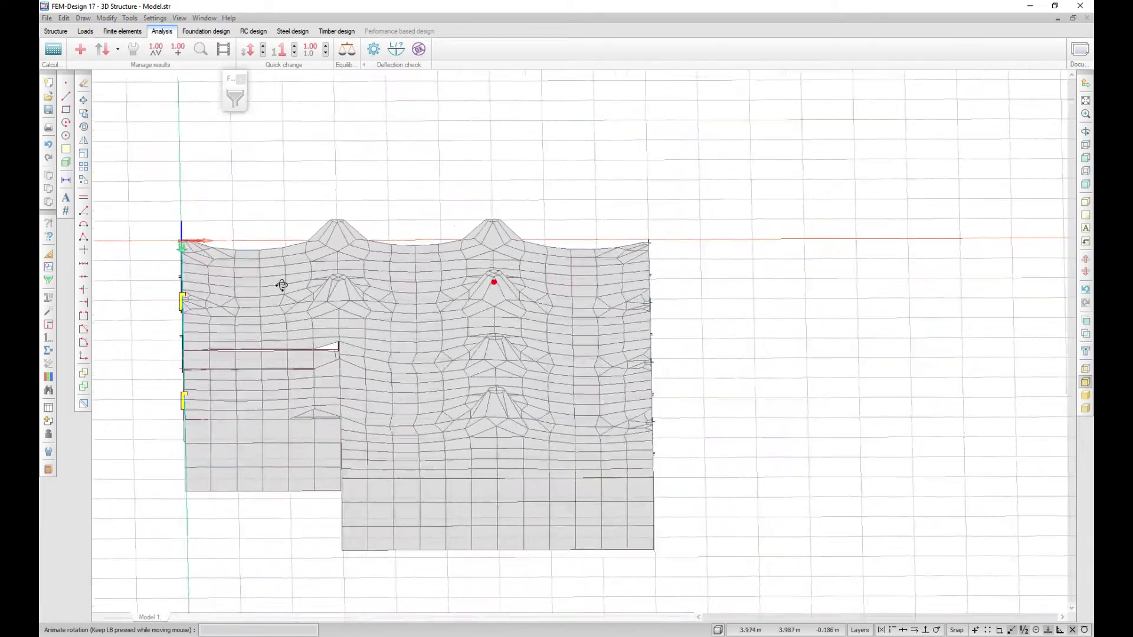
left_click_drag(281, 286, 167, 279)
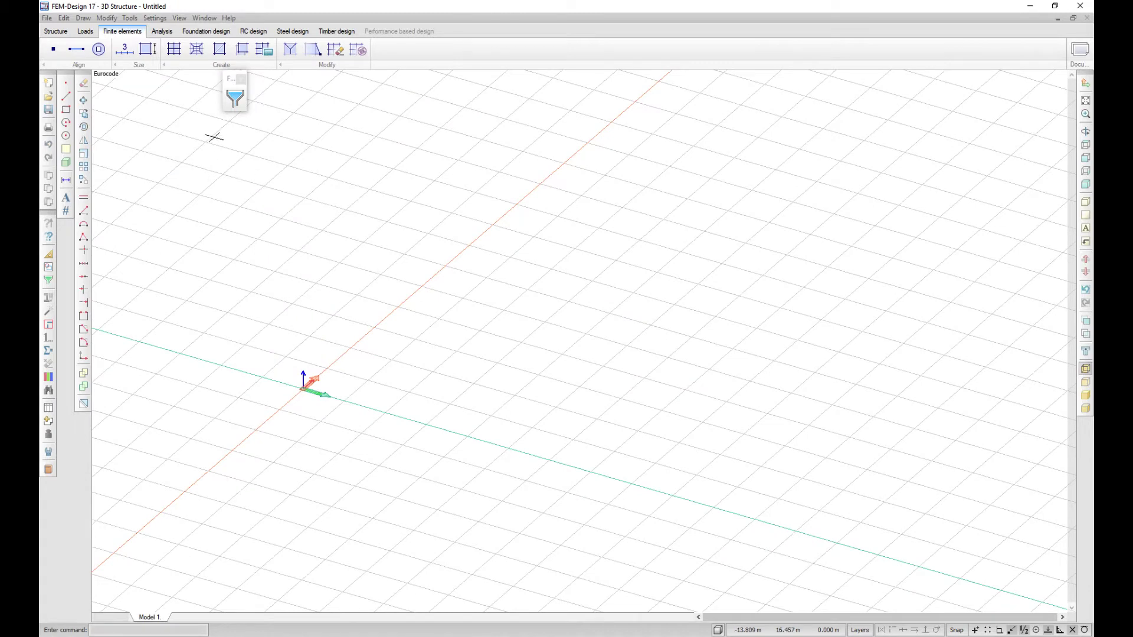
In Analysis Calculate settings, review the Load combinations setup table, then close everything
left_click(162, 32)
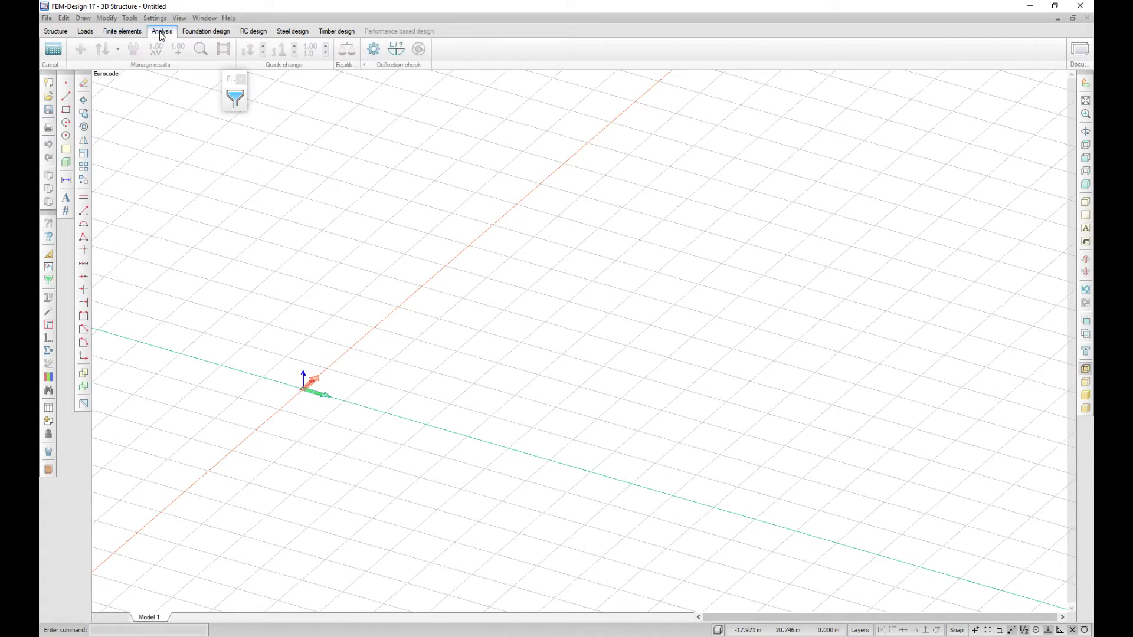
left_click(54, 50)
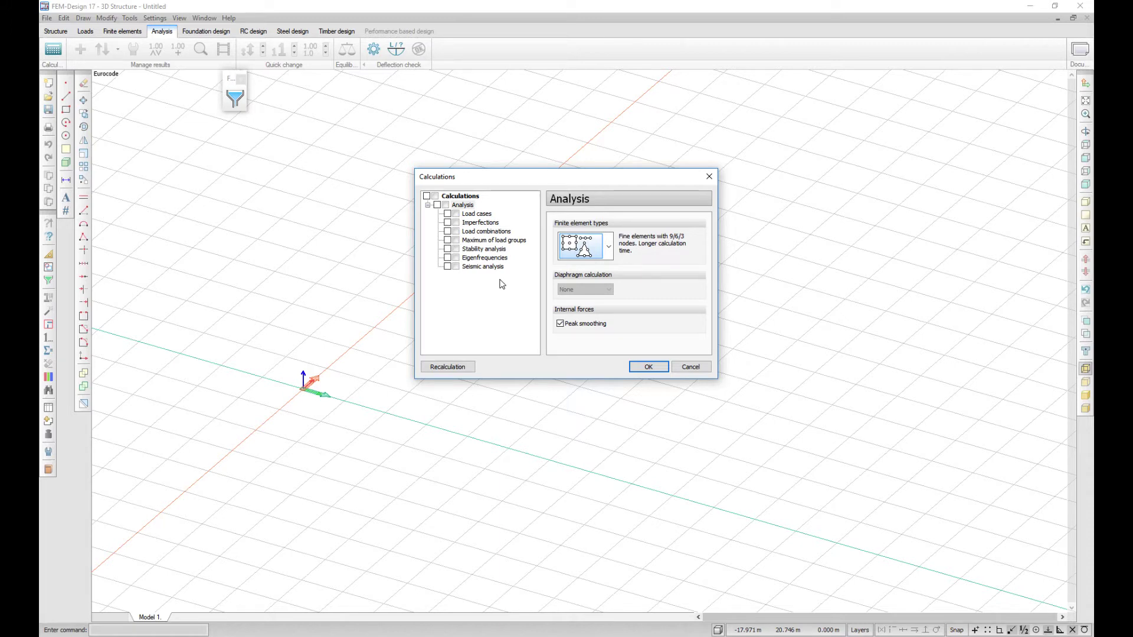
left_click(481, 232)
left_click(612, 246)
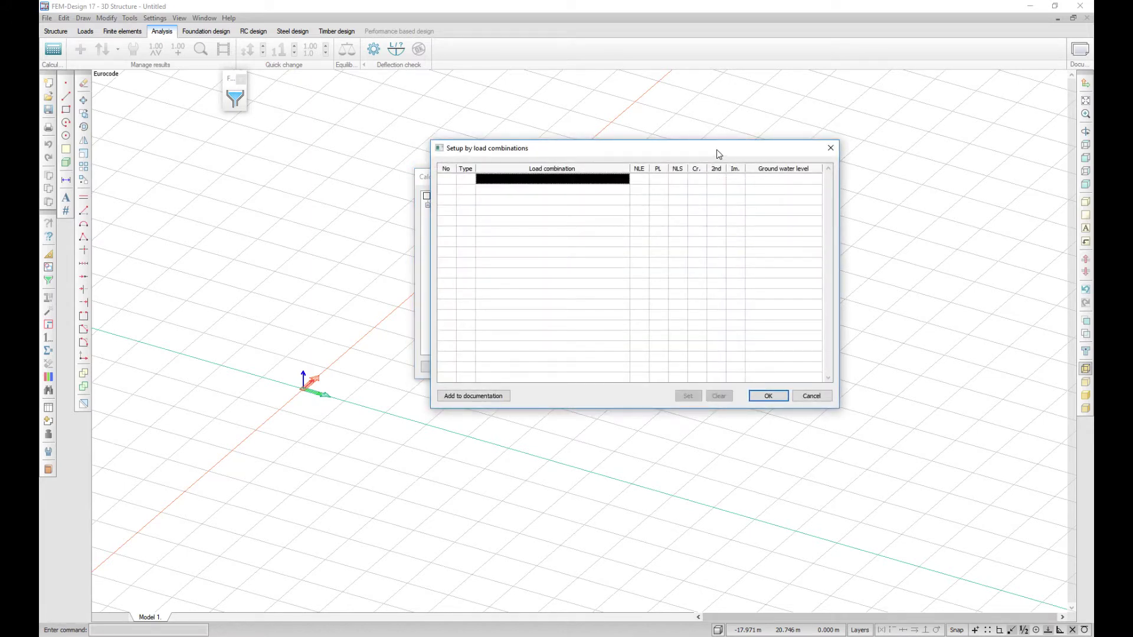
left_click(783, 399)
left_click(807, 397)
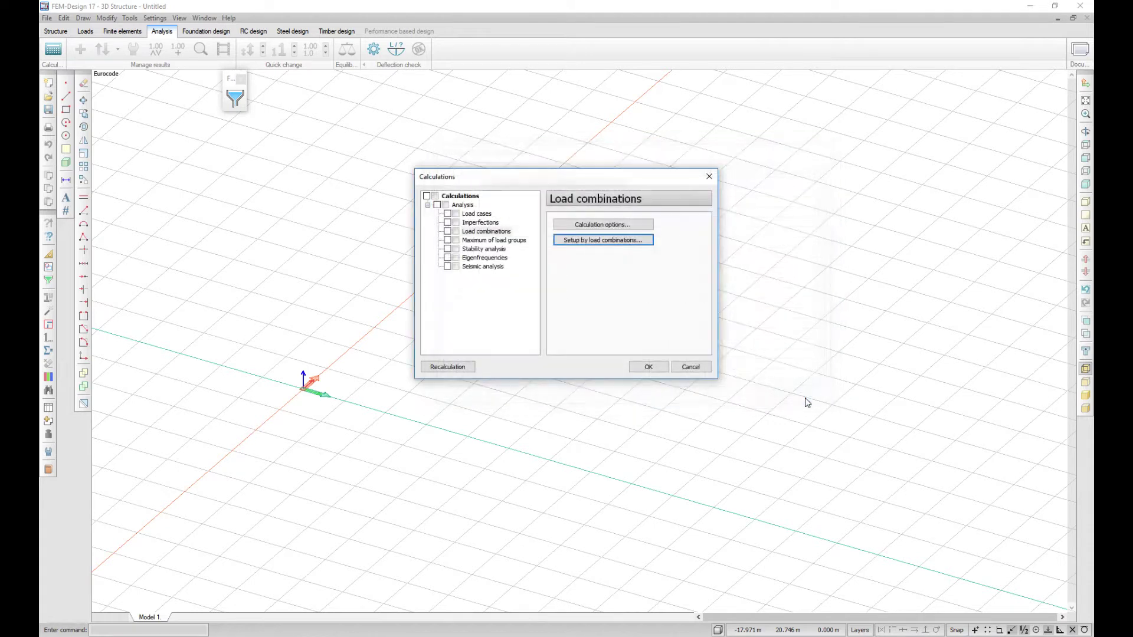
key("Escape")
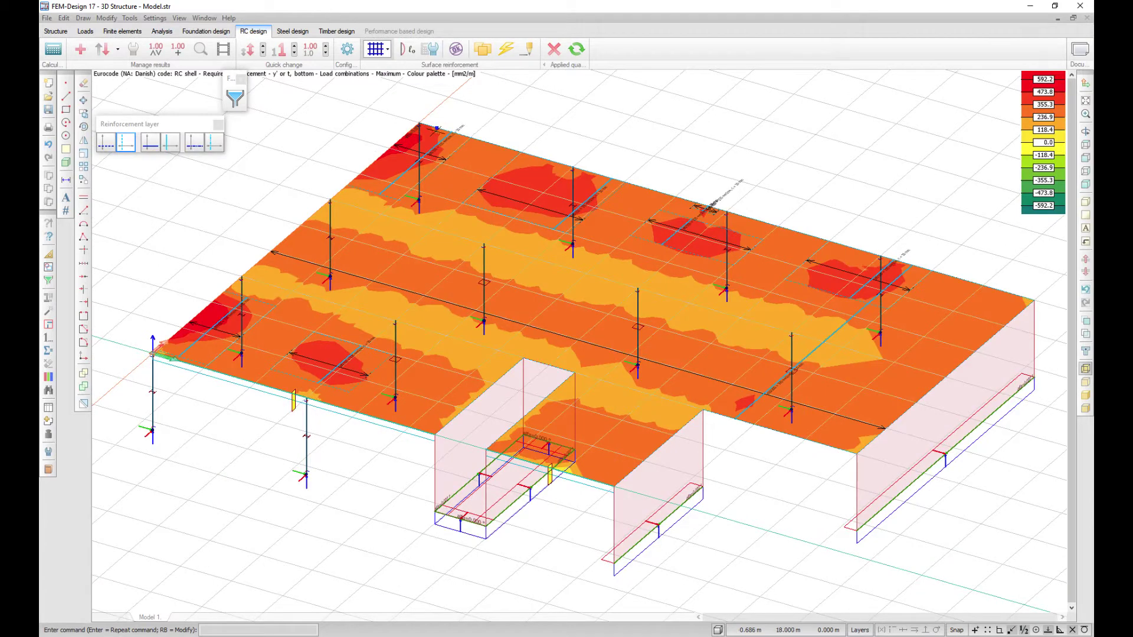
scroll(504, 212, "up", 2)
scroll(504, 213, "up", 2)
scroll(509, 208, "up", 2)
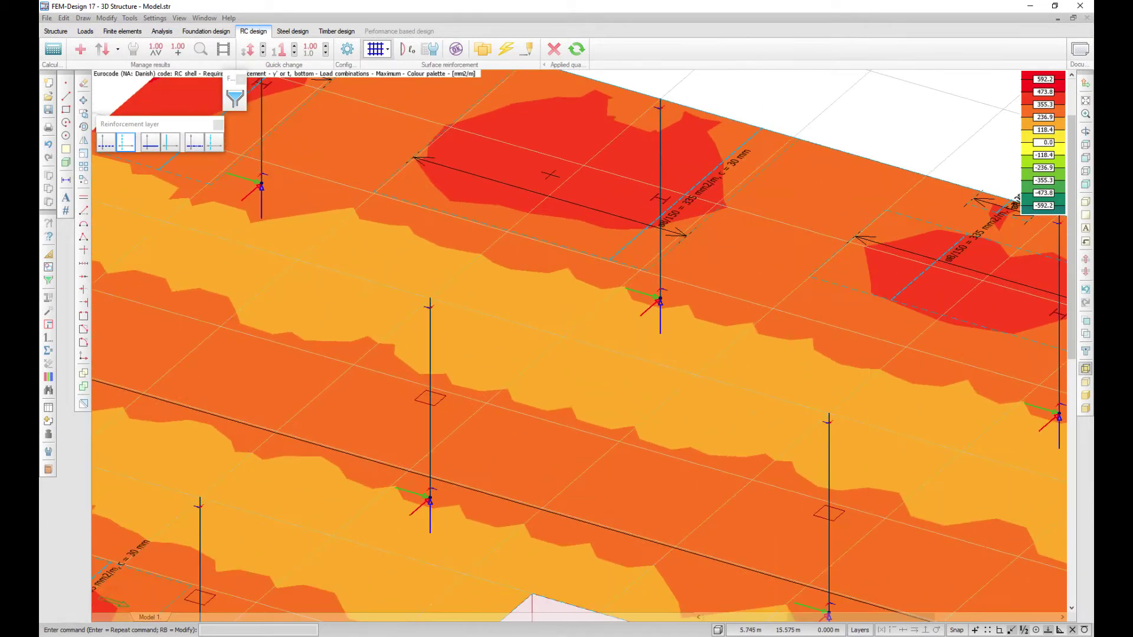
scroll(514, 207, "up", 2)
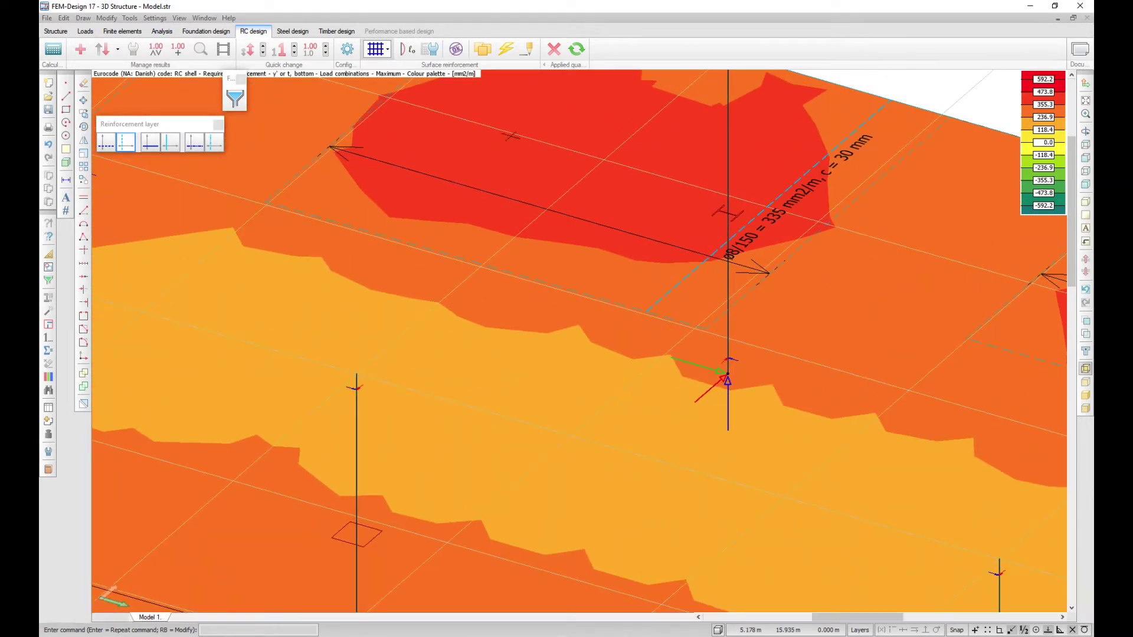
Choose Detailed design from the Steel joint dropdown and start the detailed joint check
left_click(456, 50)
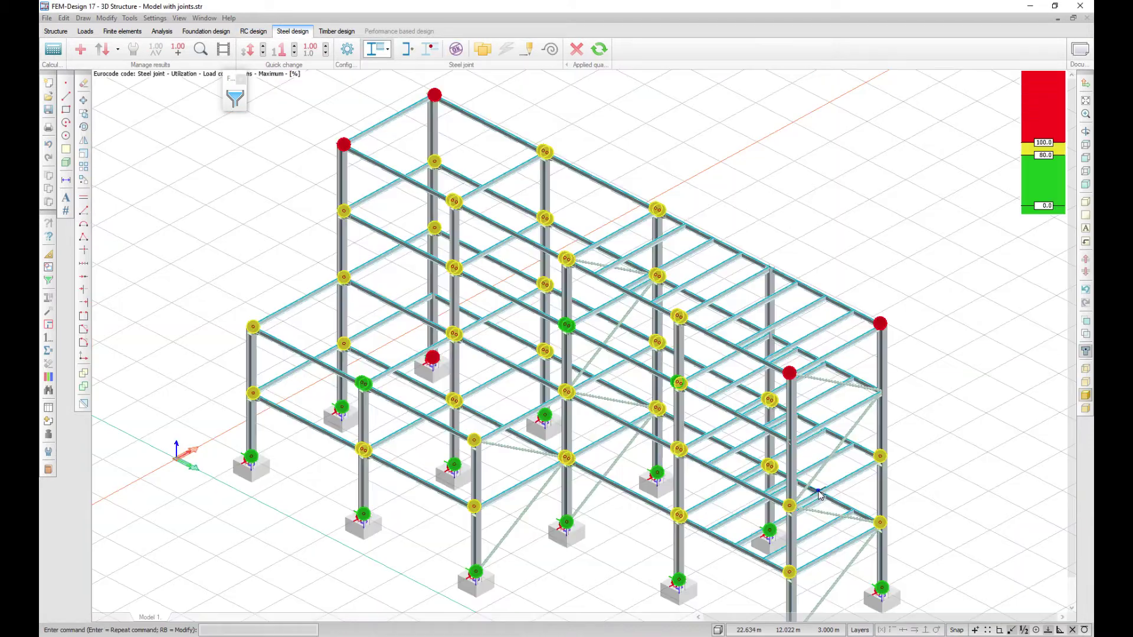
left_click(378, 51)
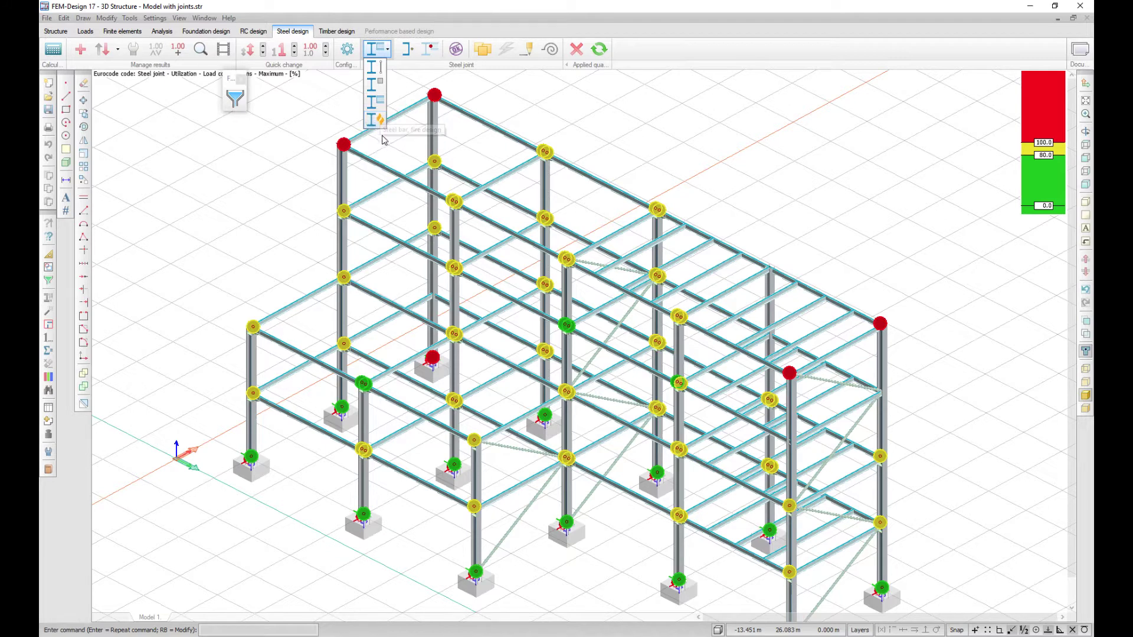
left_click(385, 144)
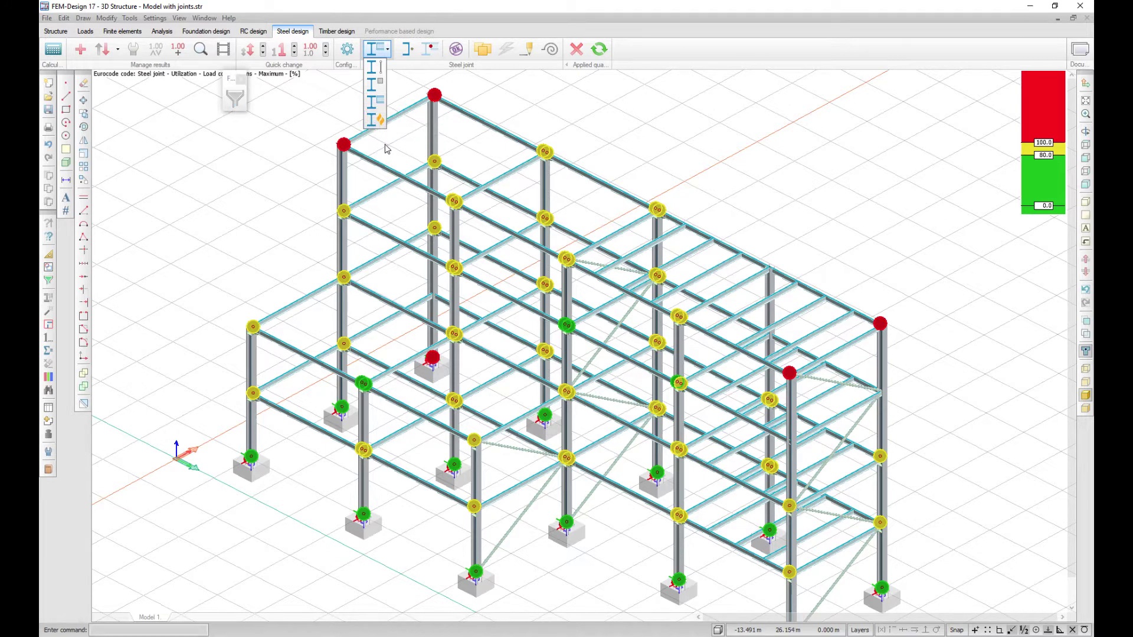
left_click(302, 169)
left_click(201, 49)
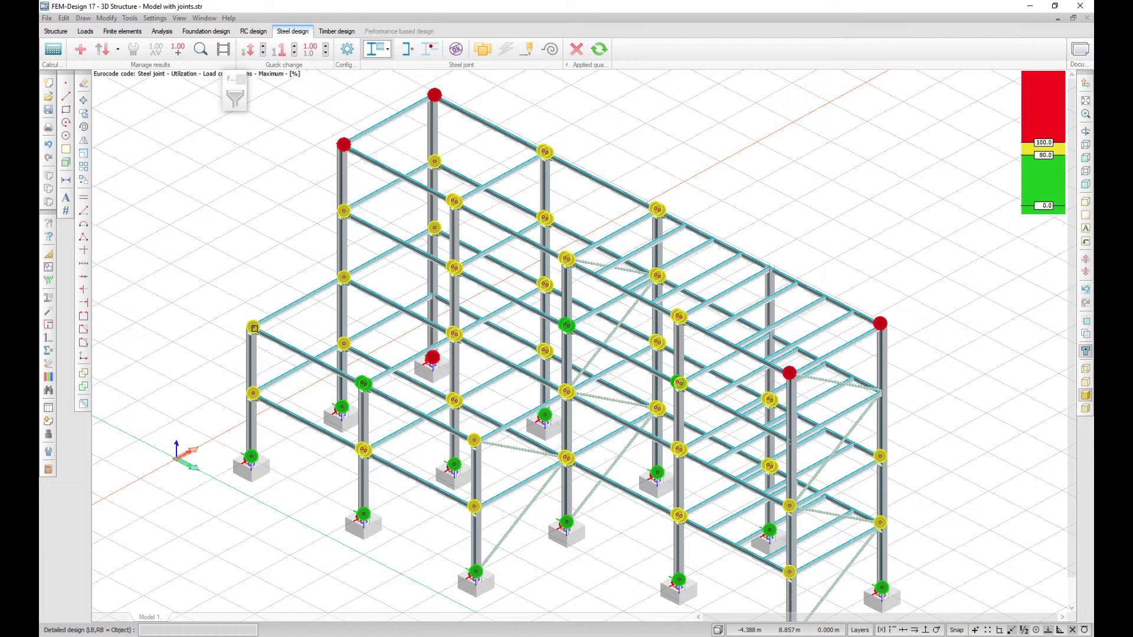
Show joint SJ.14.1's detailed result, then open the steel frame documentation report
left_click(253, 329)
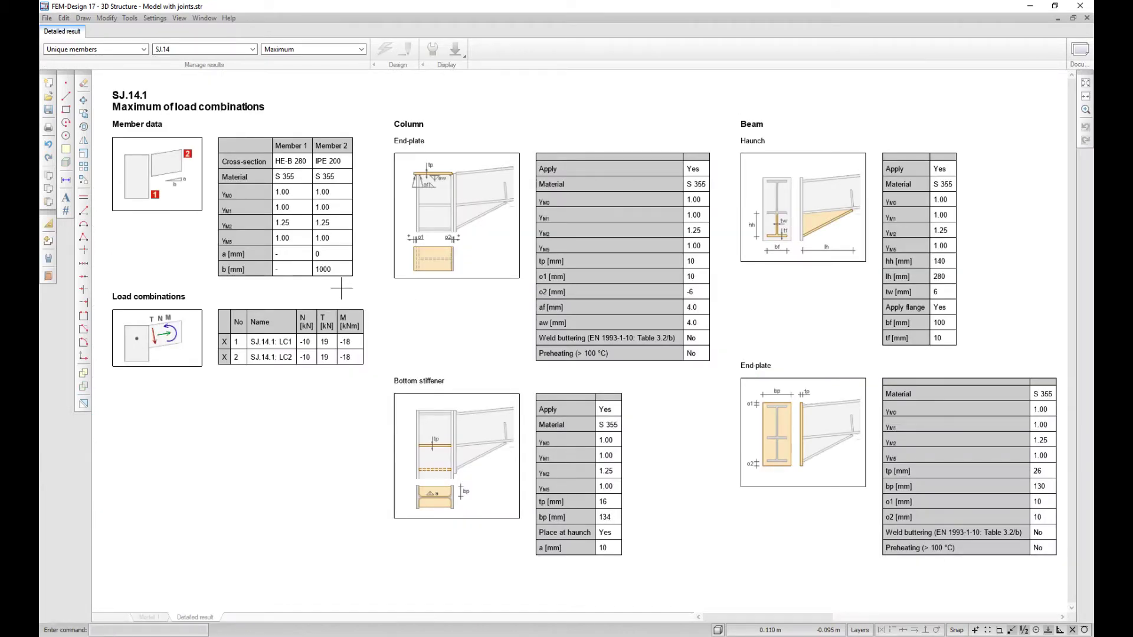
scroll(341, 287, "down", 1)
scroll(341, 288, "down", 2)
scroll(341, 287, "down", 1)
scroll(341, 287, "down", 1)
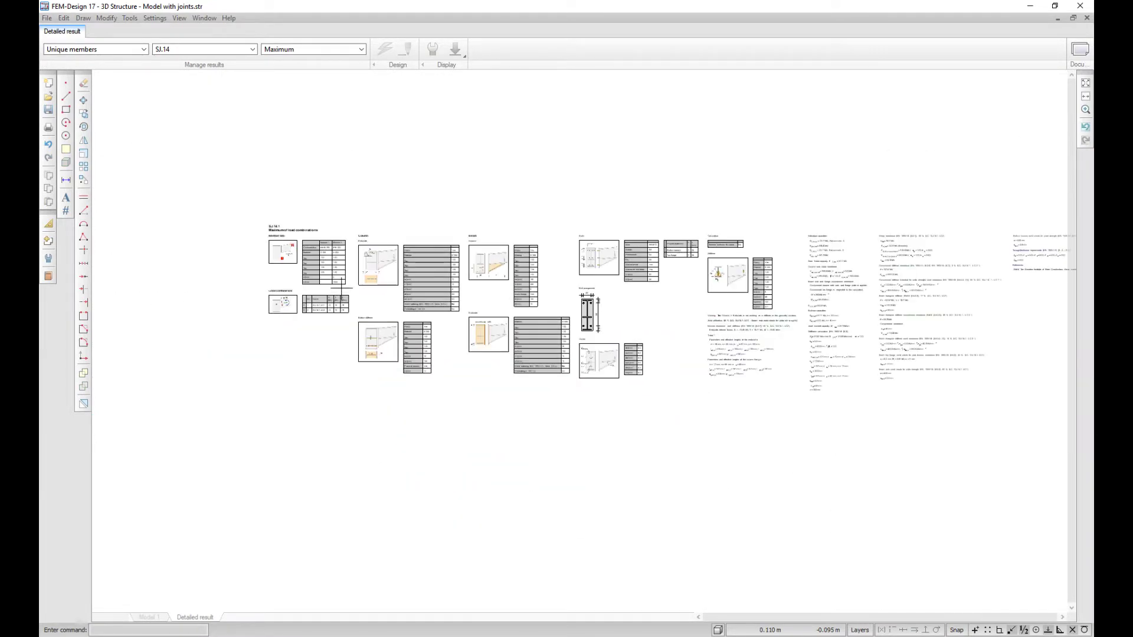
scroll(344, 289, "up", 1)
scroll(343, 289, "up", 1)
scroll(310, 290, "up", 1)
scroll(284, 293, "up", 1)
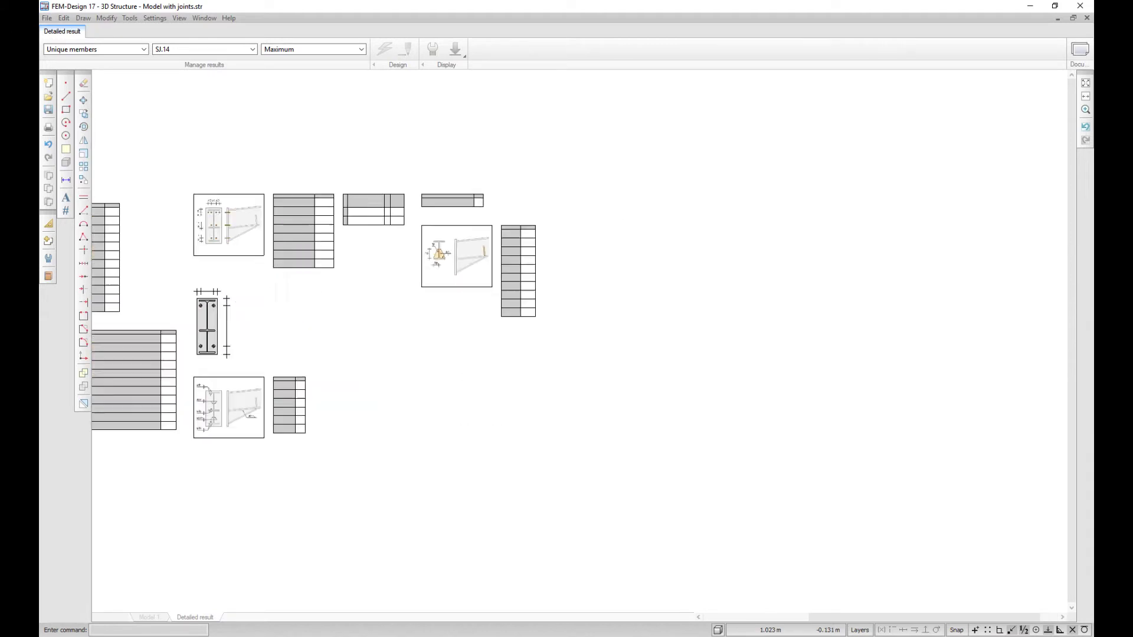
scroll(842, 320, "up", 1)
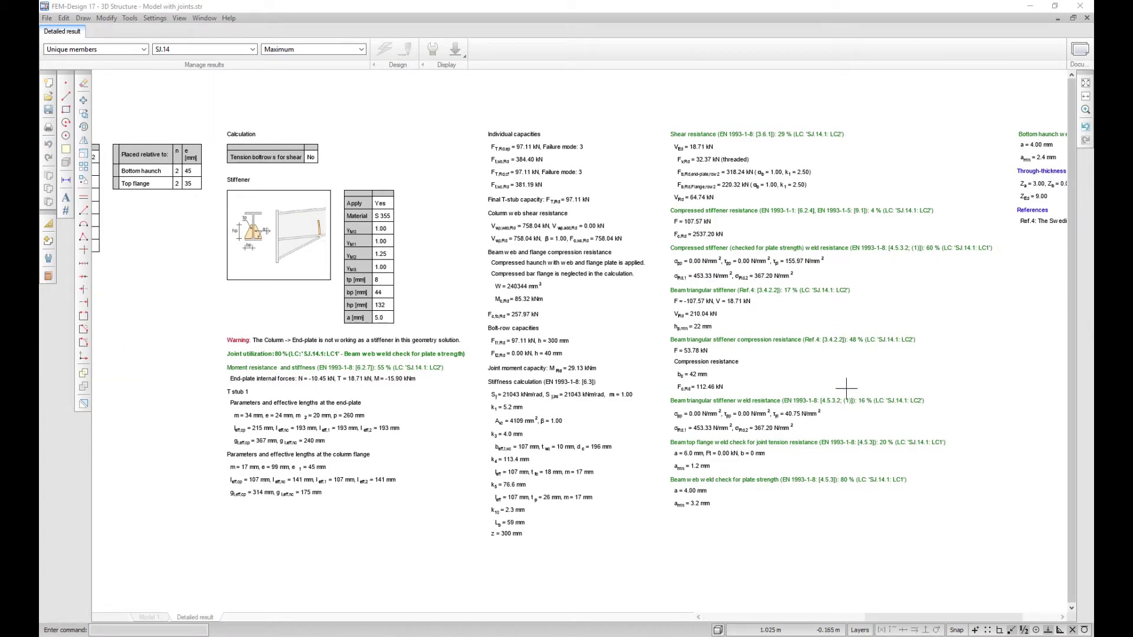
left_click(1072, 53)
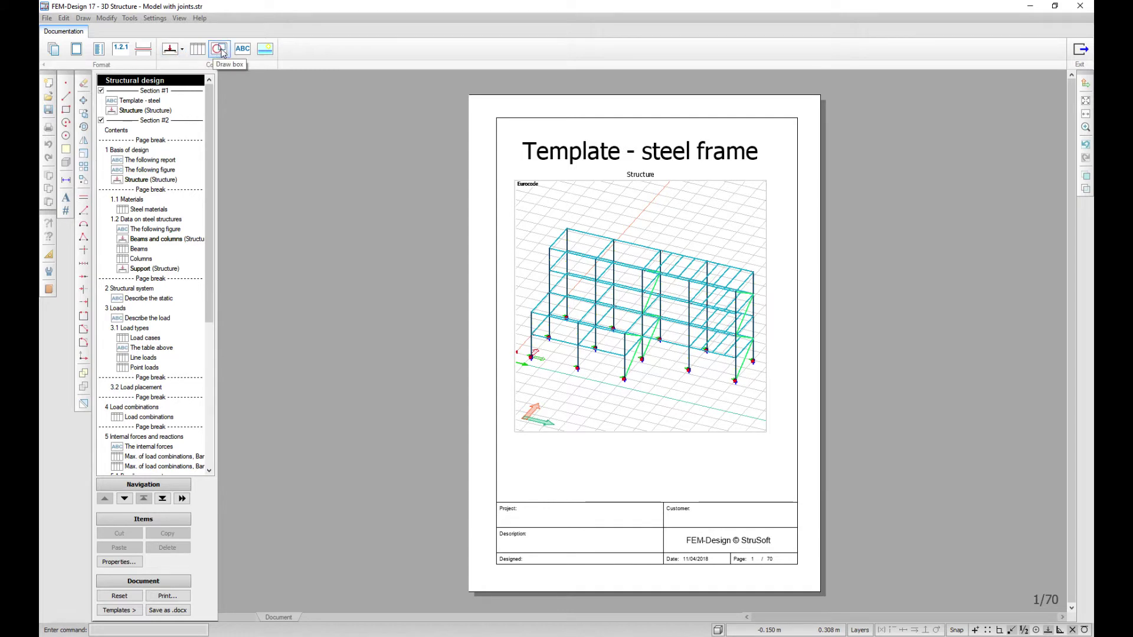
Pick the Draw box tool on the Documentation ribbon
left_click(247, 50)
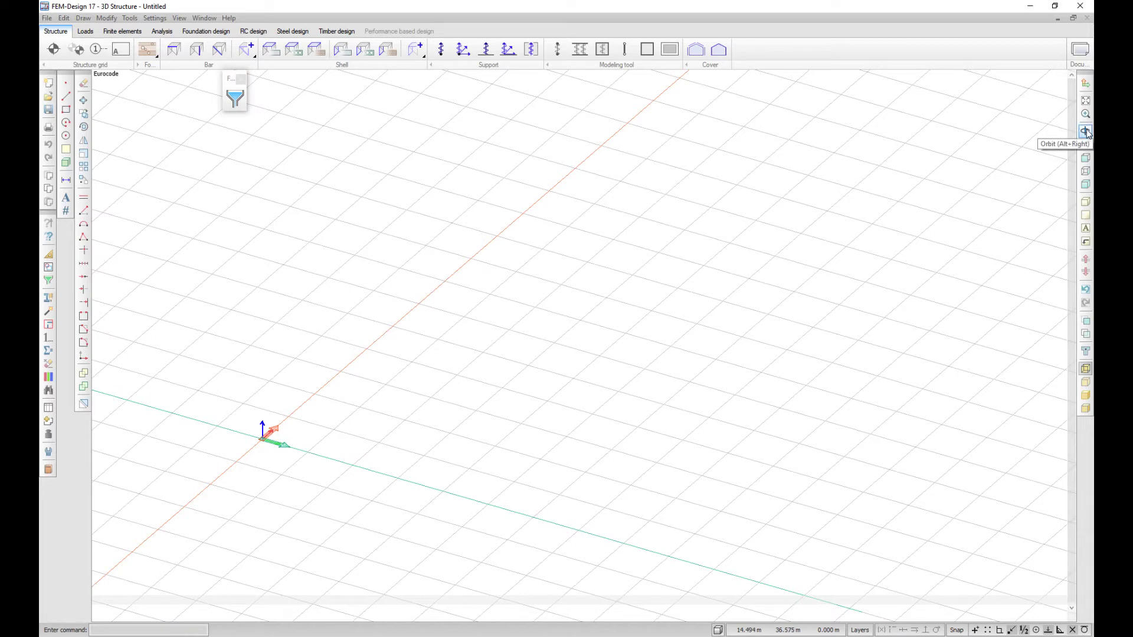
Add Animate pan and Zoom out to the right toolbar through Customize
right_click(1087, 133)
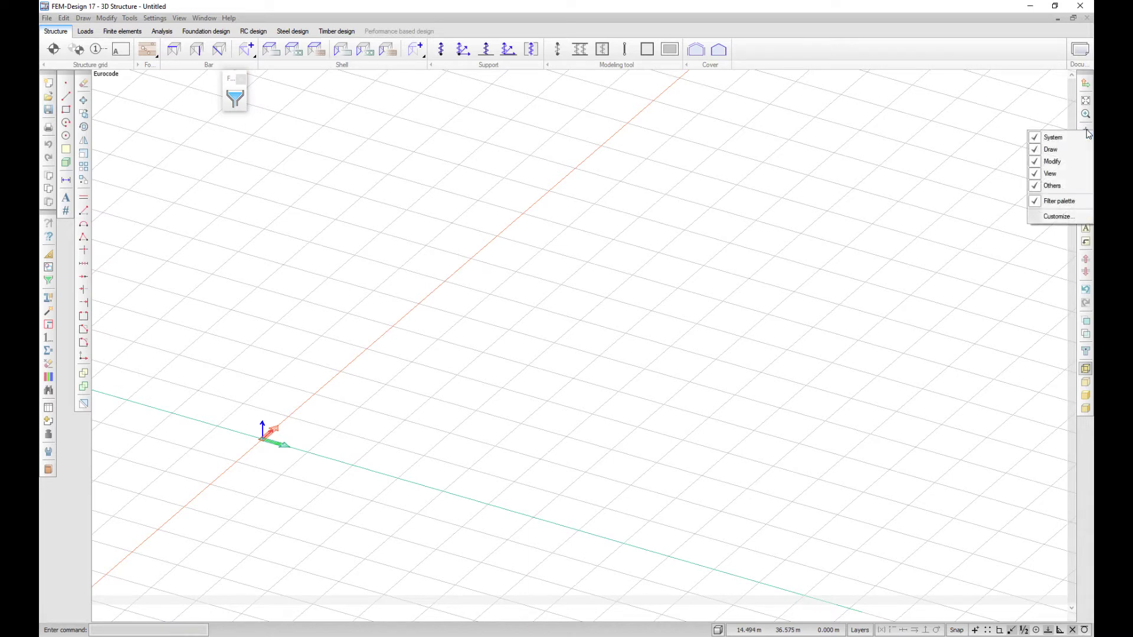
left_click(1062, 220)
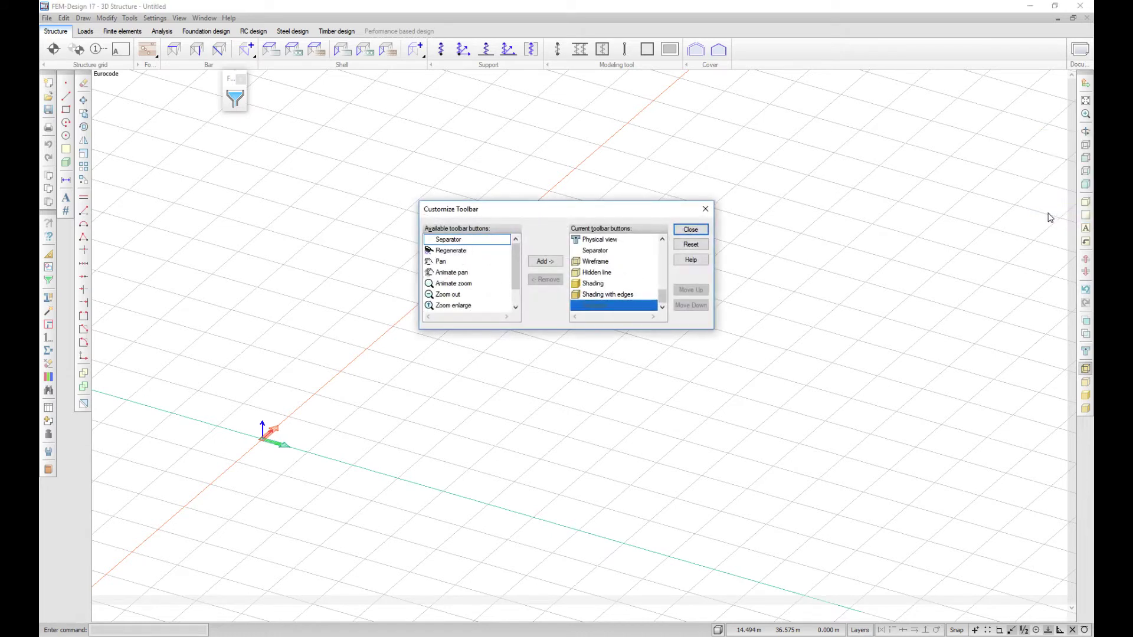
left_click(446, 274)
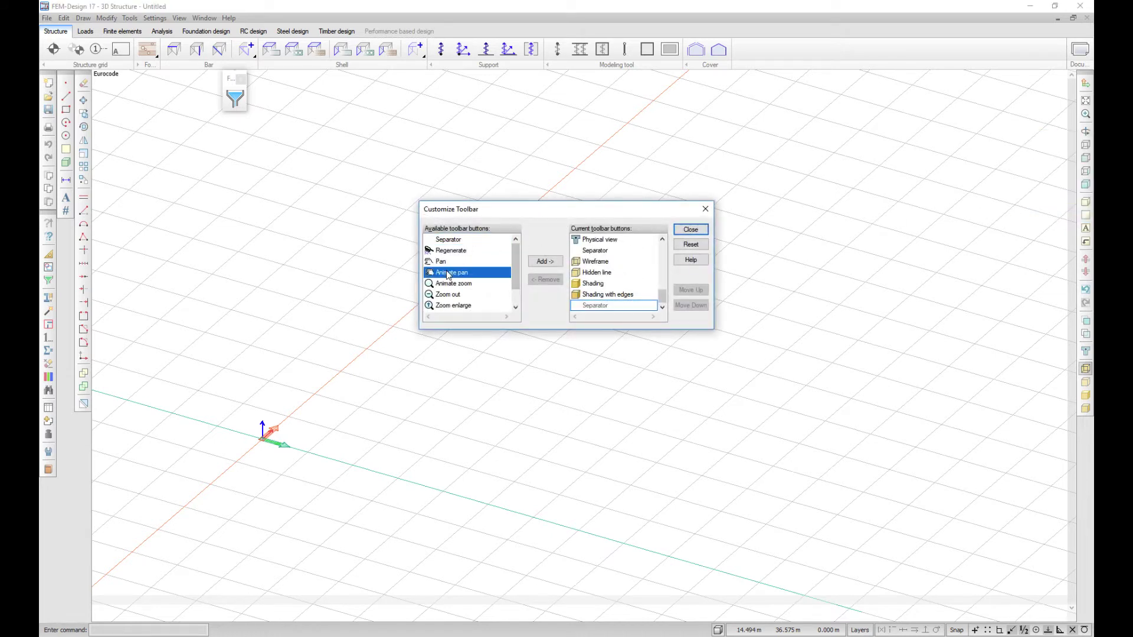
left_click(545, 261)
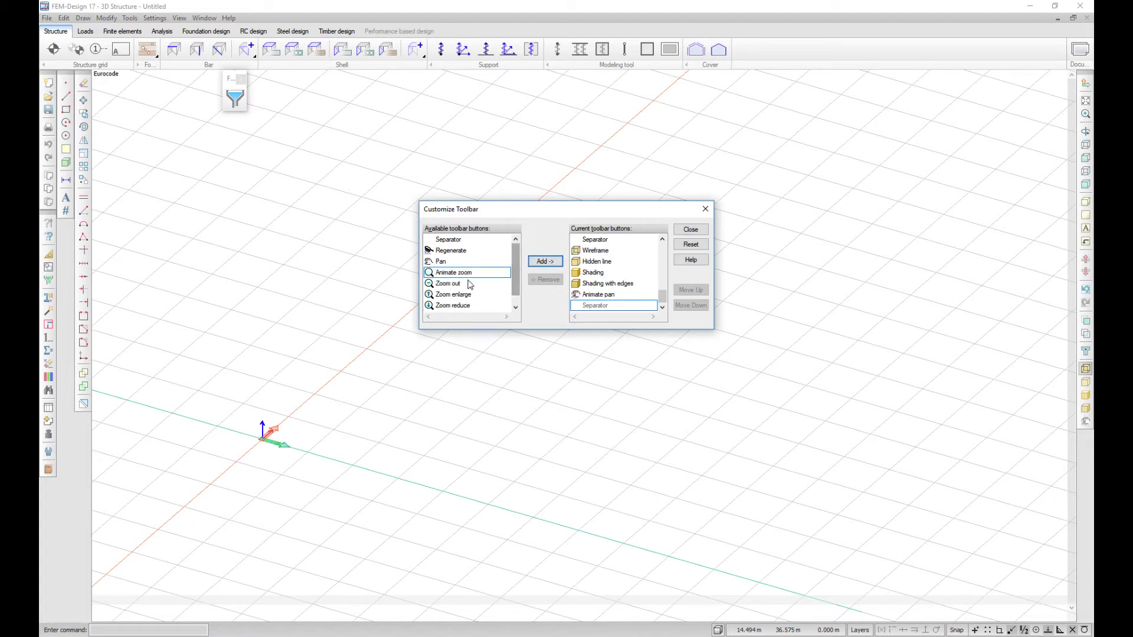
left_click(454, 285)
left_click(546, 262)
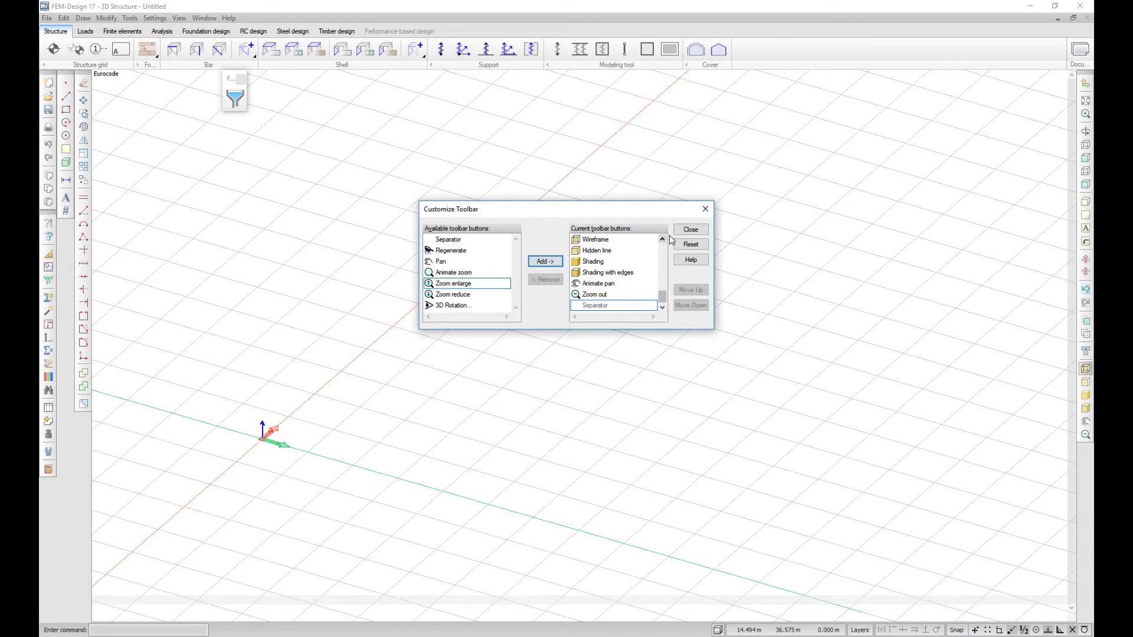
left_click(690, 229)
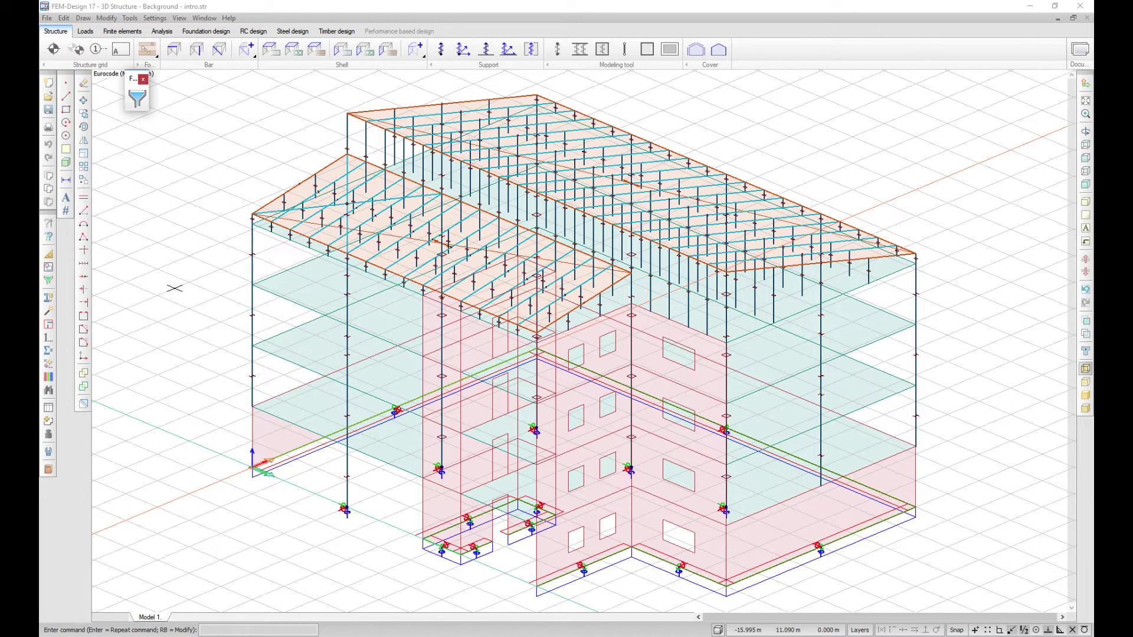
Pan the building left and right, then rotate it and orbit around the roof slab corner
right_click(174, 288)
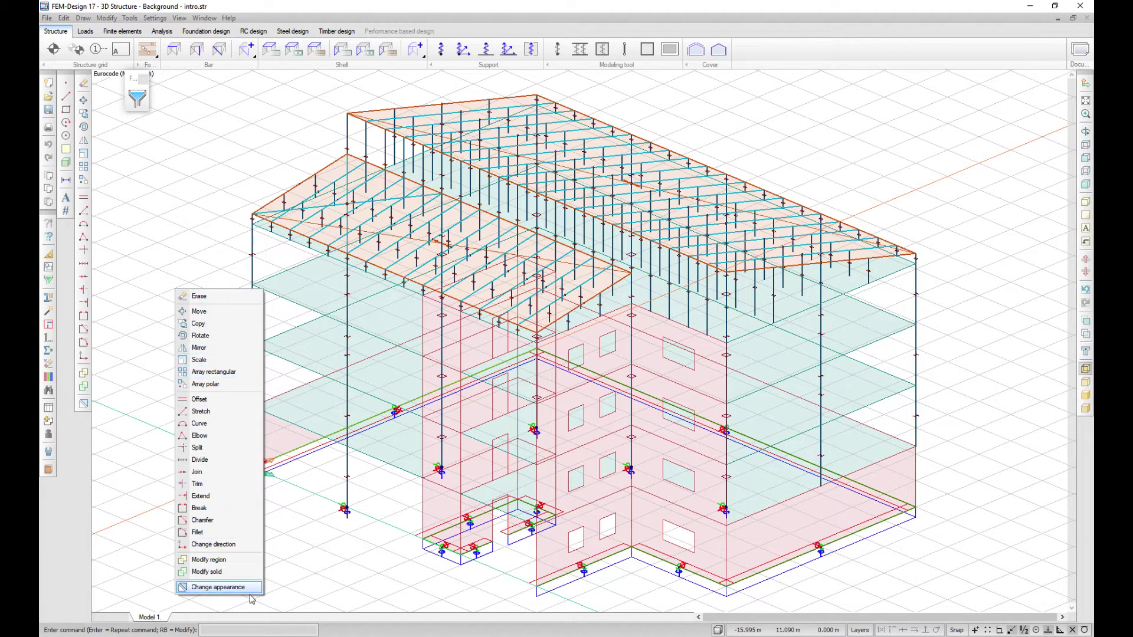
left_click(324, 589)
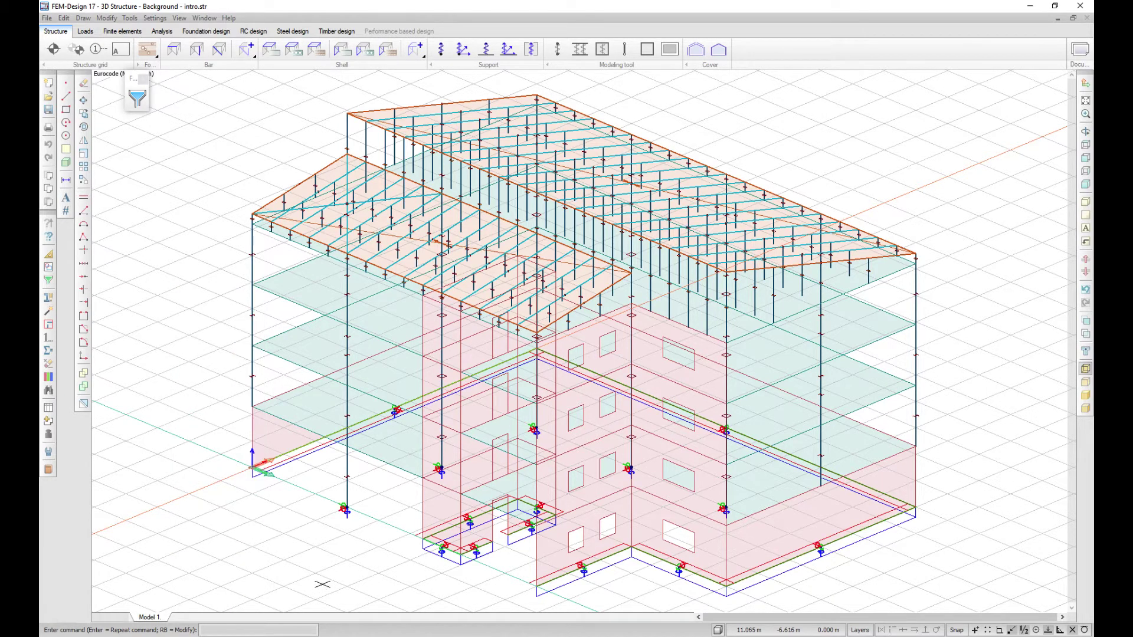
mouse_move(323, 590)
middle_mouse_down()
mouse_move(340, 576)
mouse_move(349, 588)
mouse_move(443, 589)
middle_mouse_up()
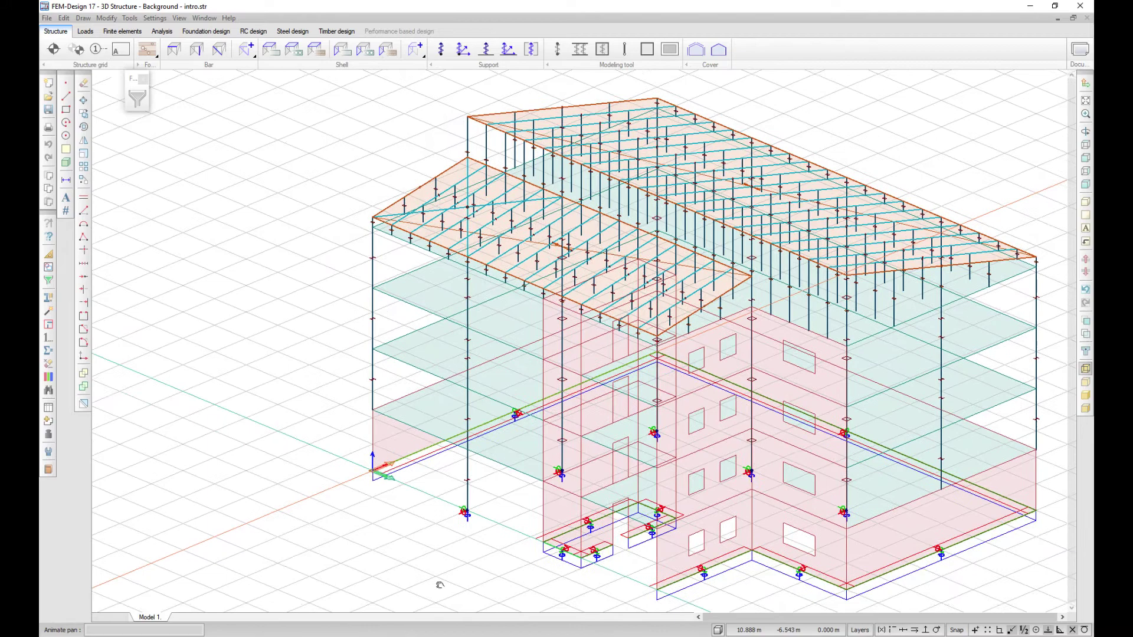
middle_click_drag(372, 573, 318, 573)
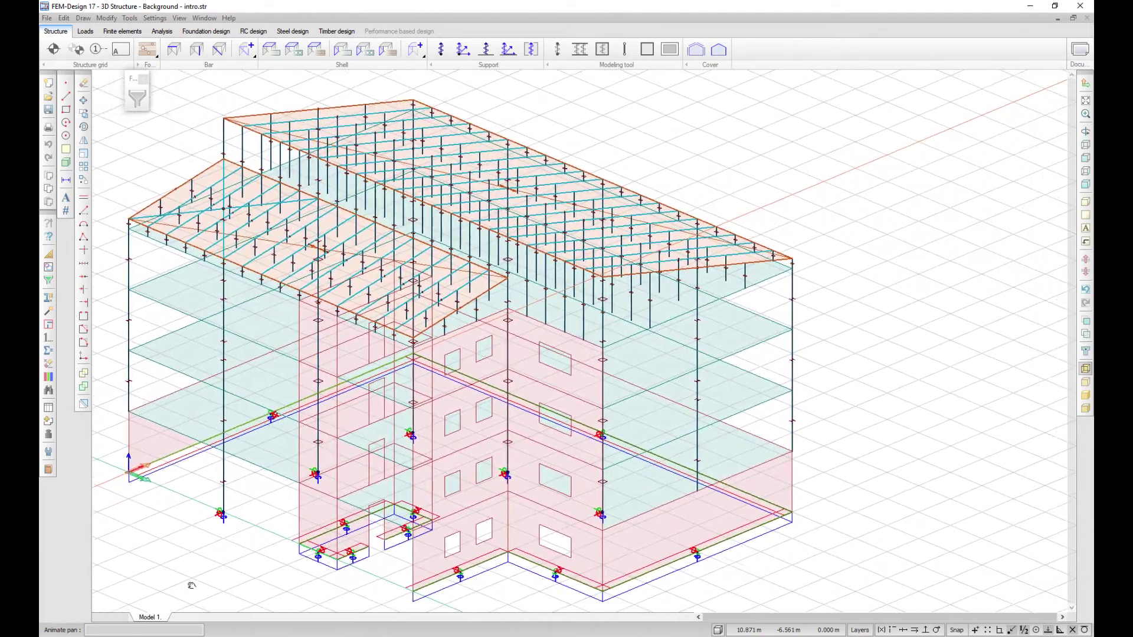
middle_click_drag(191, 585, 173, 585)
middle_click_drag(282, 586, 444, 571)
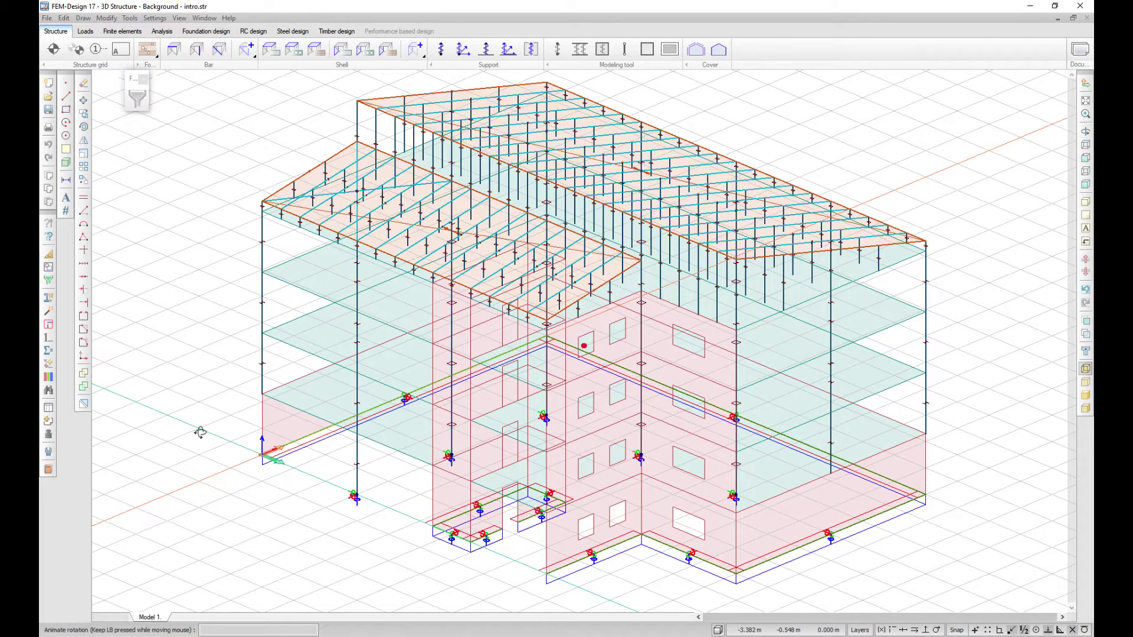
left_click_drag(200, 436, 491, 408)
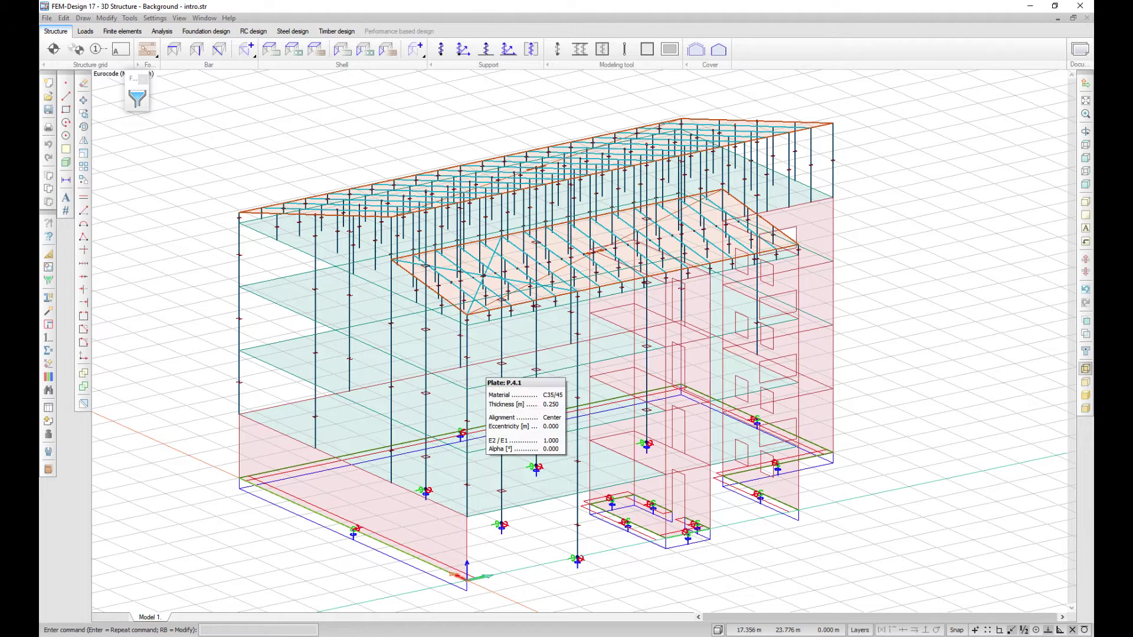
scroll(246, 200, "up", 2)
scroll(234, 211, "up", 2)
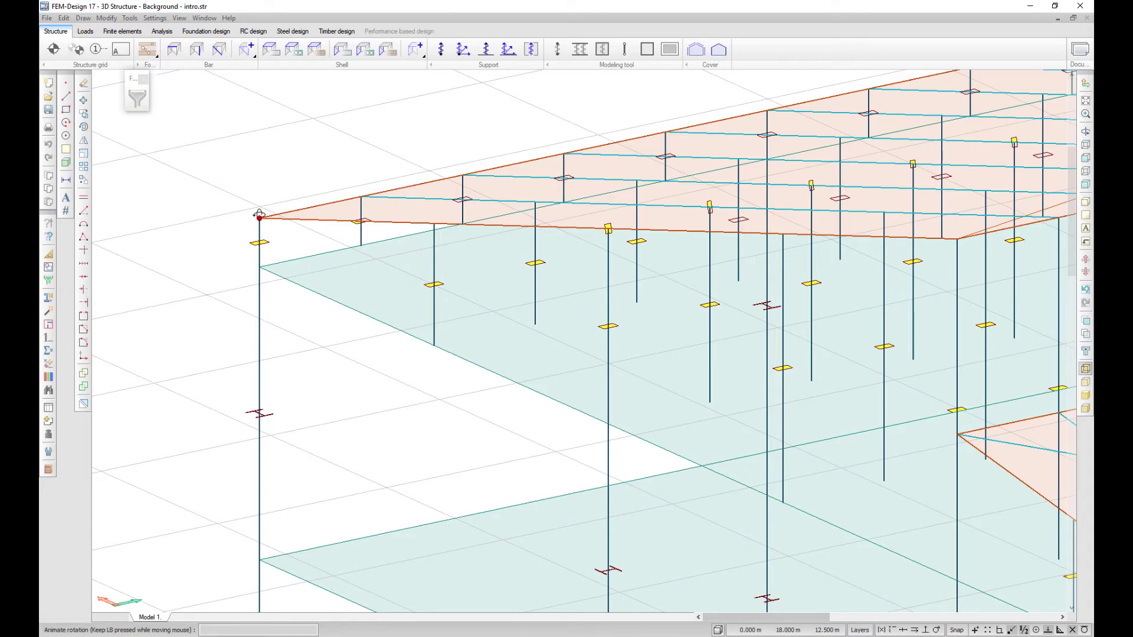
mouse_move(267, 207)
left_mouse_down()
mouse_move(321, 222)
mouse_move(617, 243)
left_mouse_up()
scroll(601, 254, "down", 5)
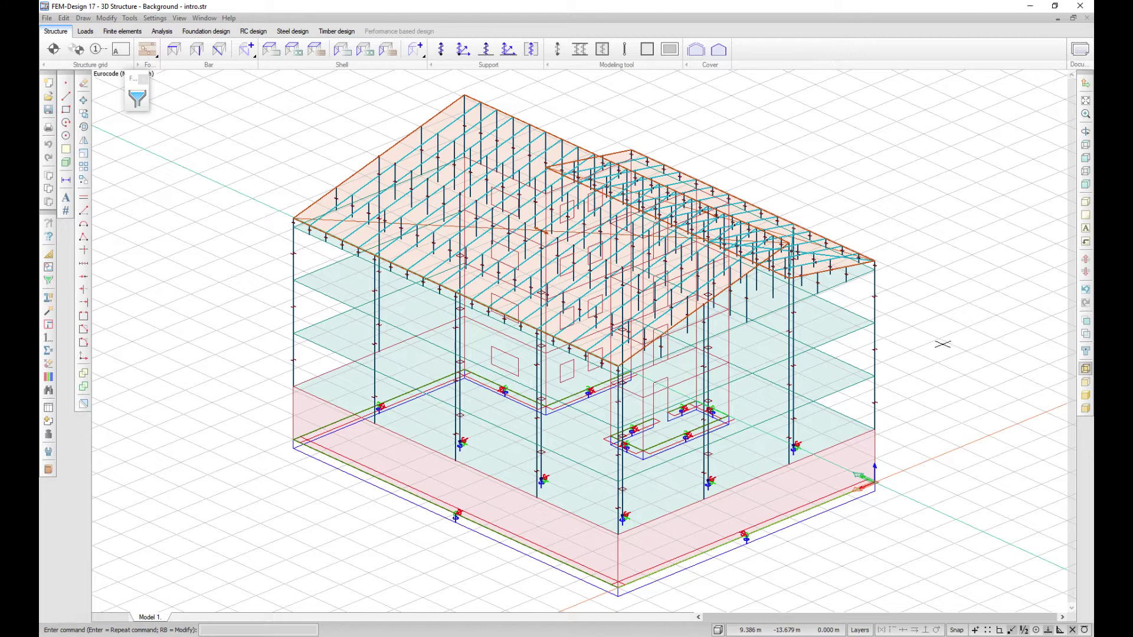
Rotate the building, select elements with a right-to-left crossing box, then clear the selection
middle_click_drag(939, 339, 938, 419)
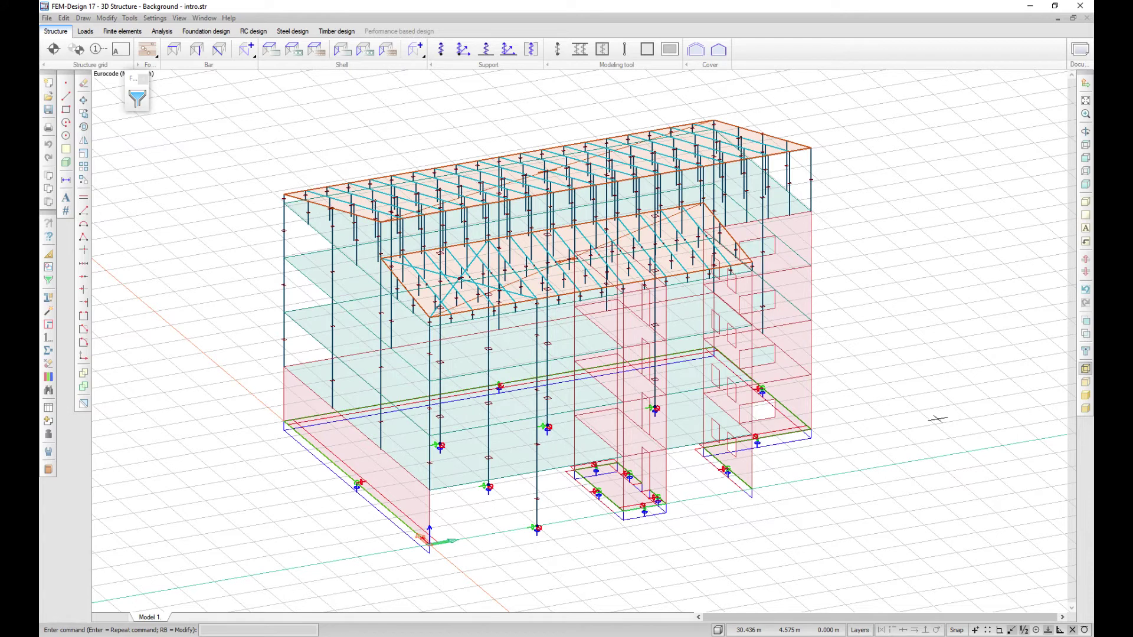
left_click(937, 457)
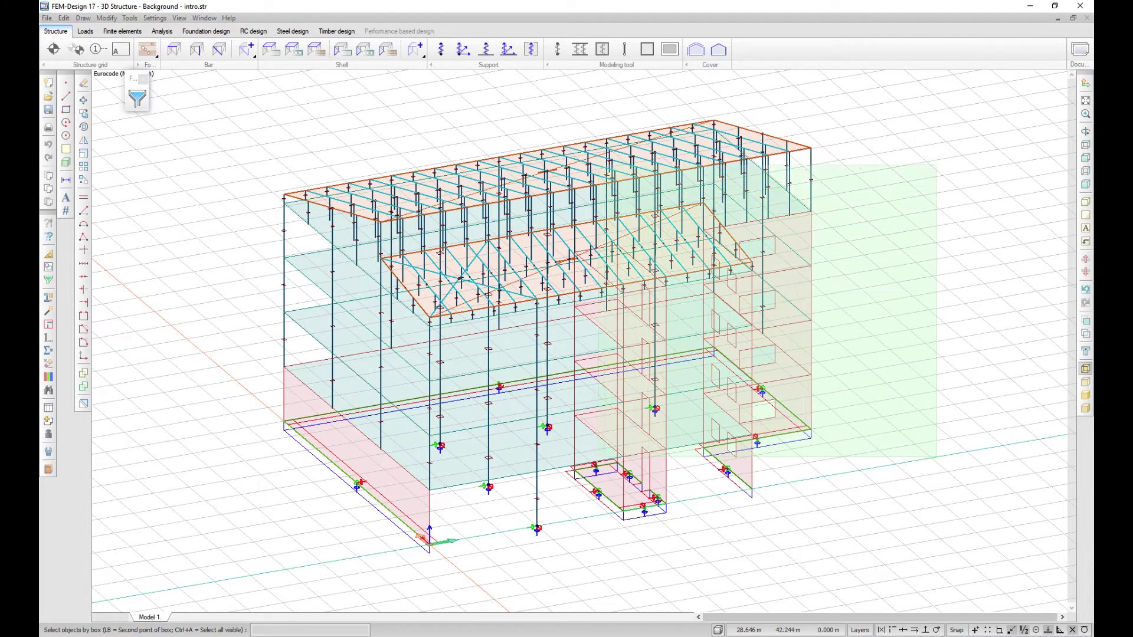
left_click(574, 106)
right_click(575, 108)
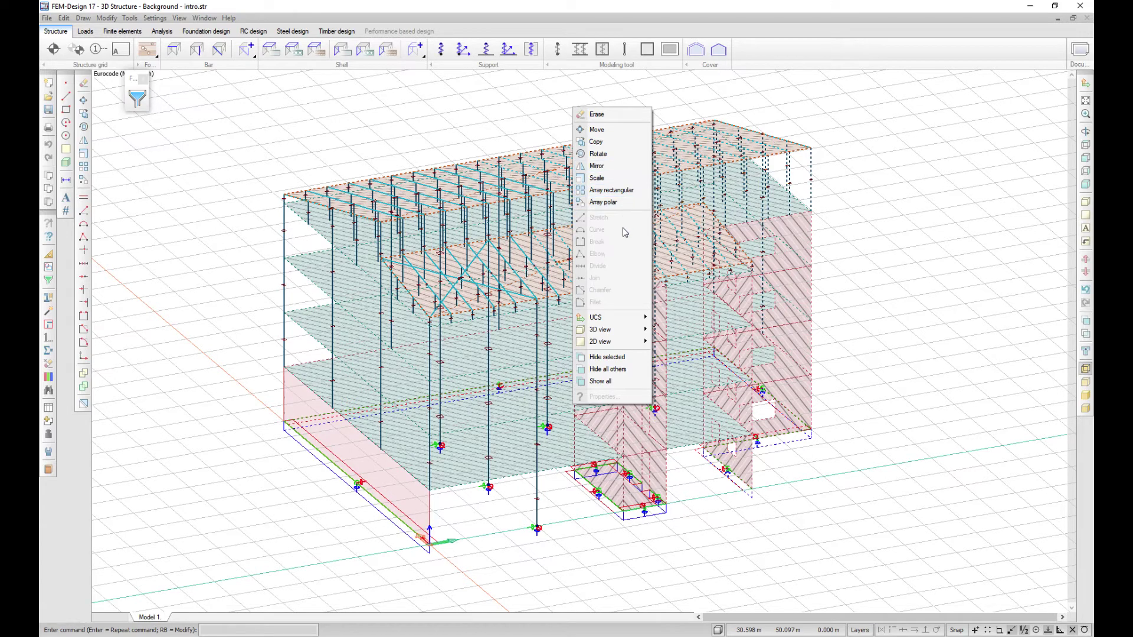
left_click(947, 427)
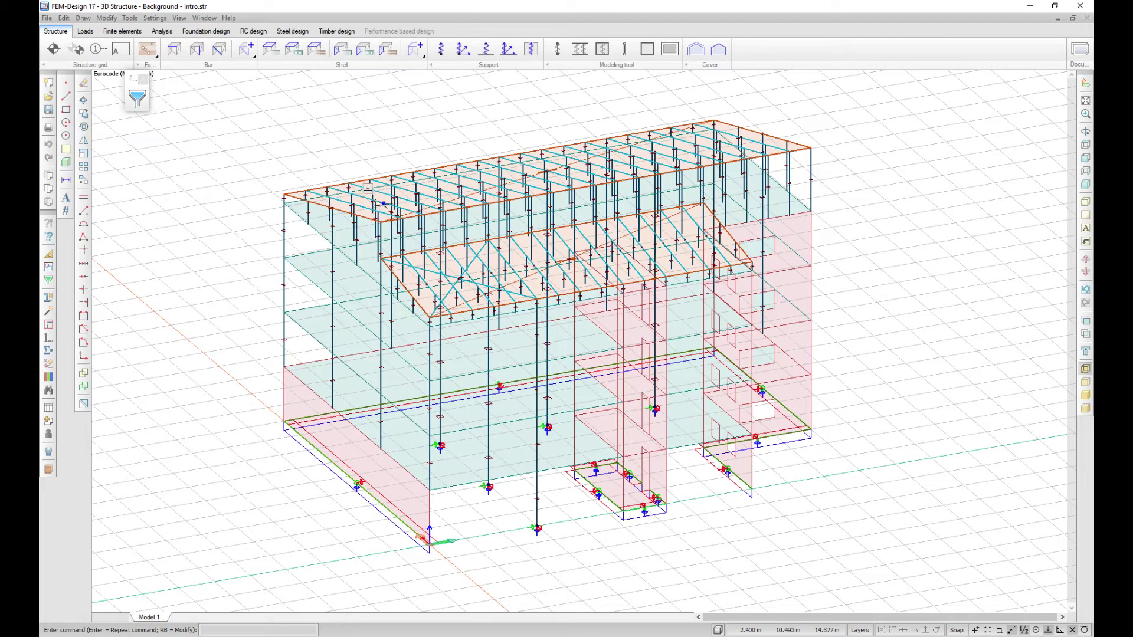
Select the left-end wall, columns and slab edges with a left-to-right window box
left_click(270, 182)
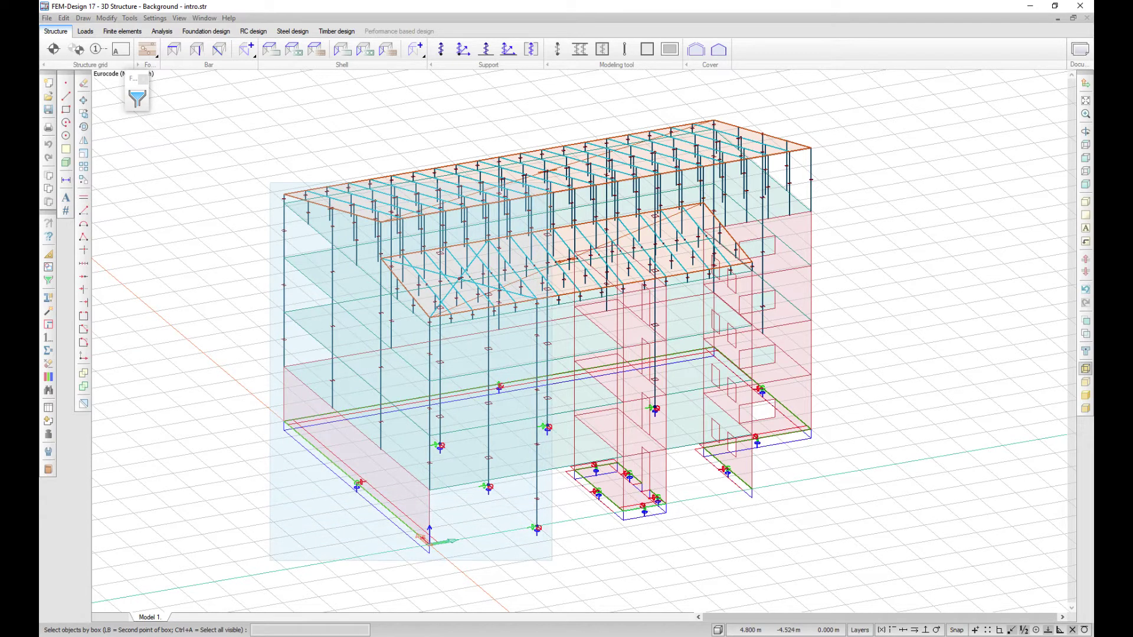
left_click(551, 560)
right_click(552, 561)
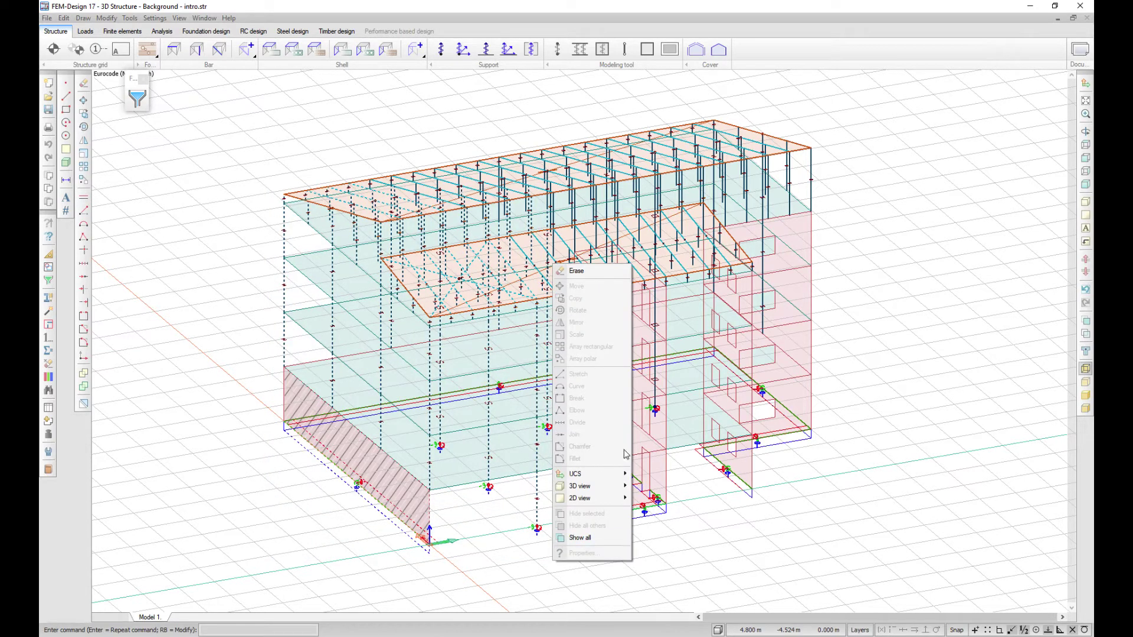
Inspect the ground-floor plate's properties and its C35/45 concrete material
left_click(497, 565)
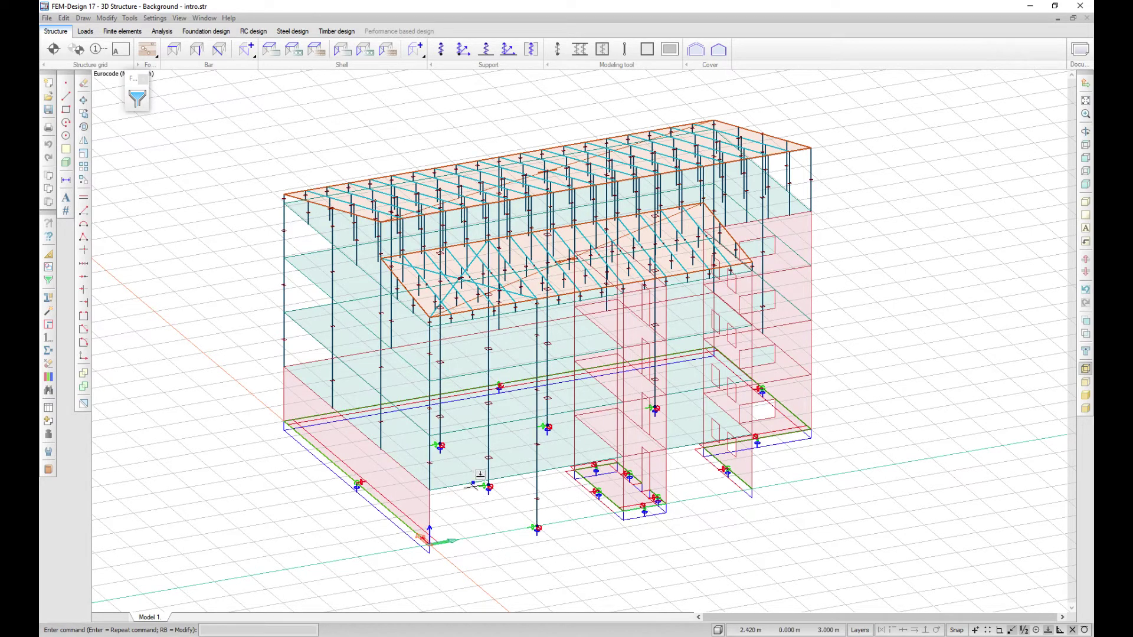
left_click(464, 467)
right_click(464, 467)
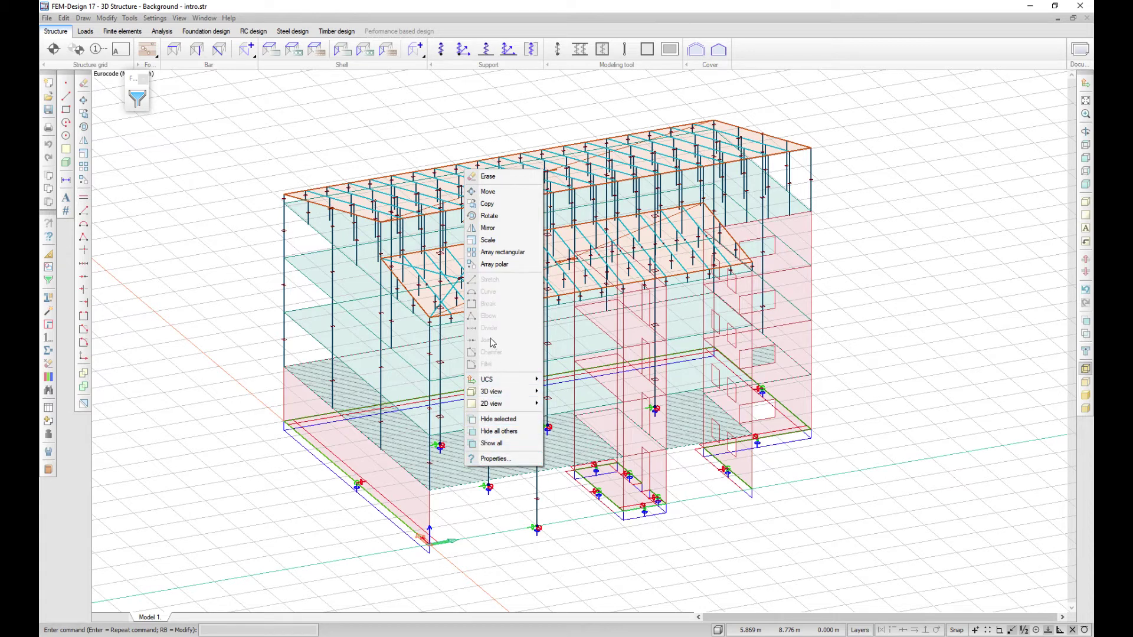
left_click(498, 459)
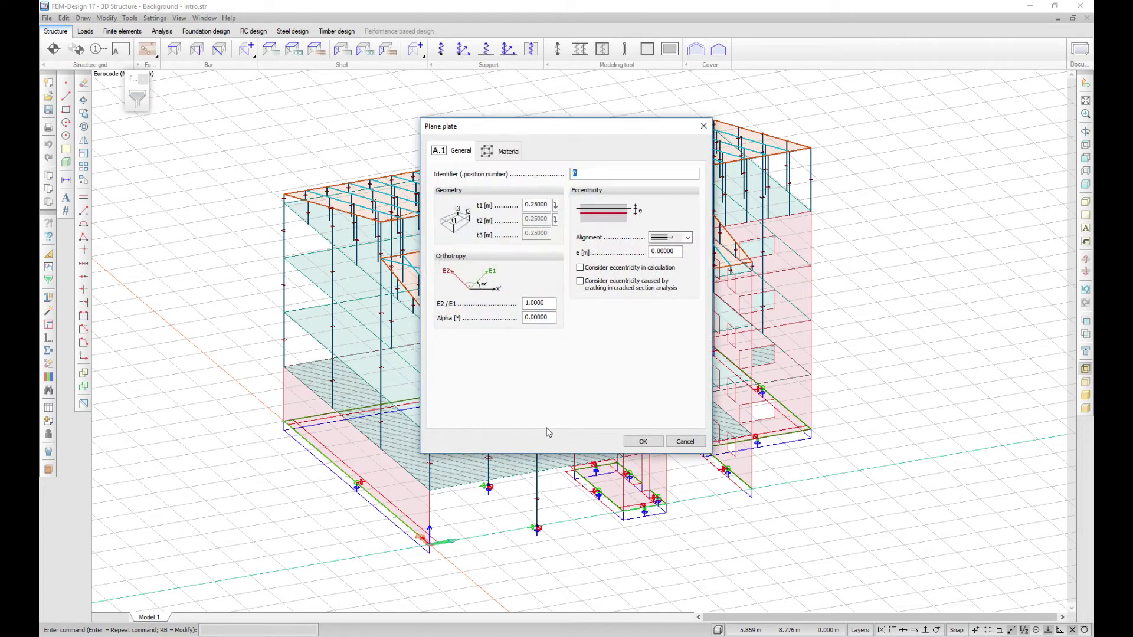
left_click(505, 152)
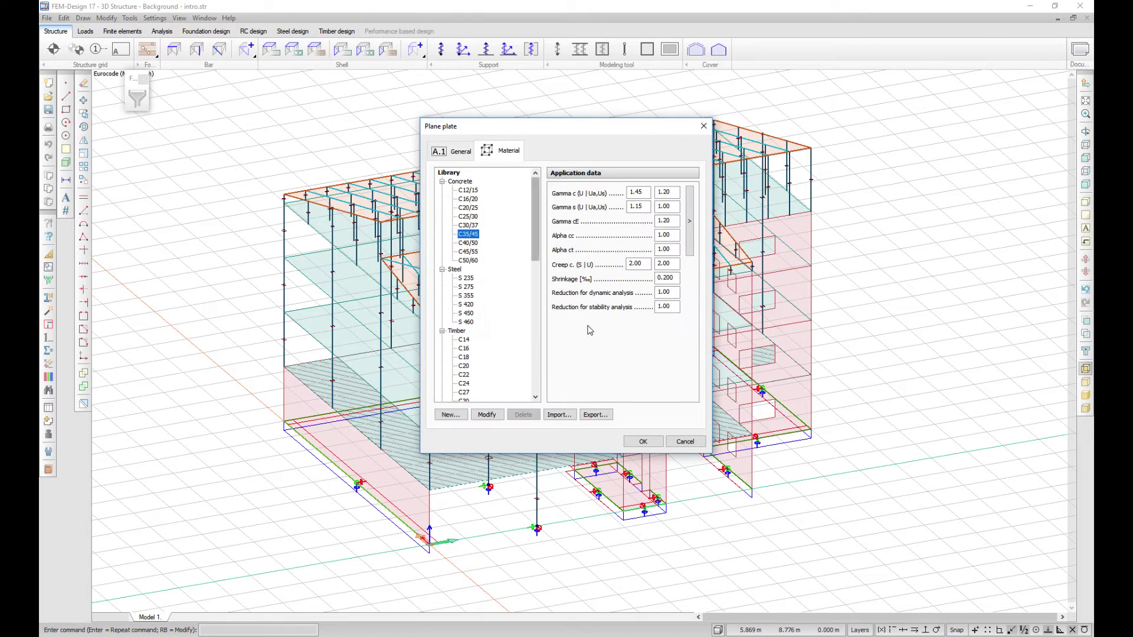
left_click(644, 441)
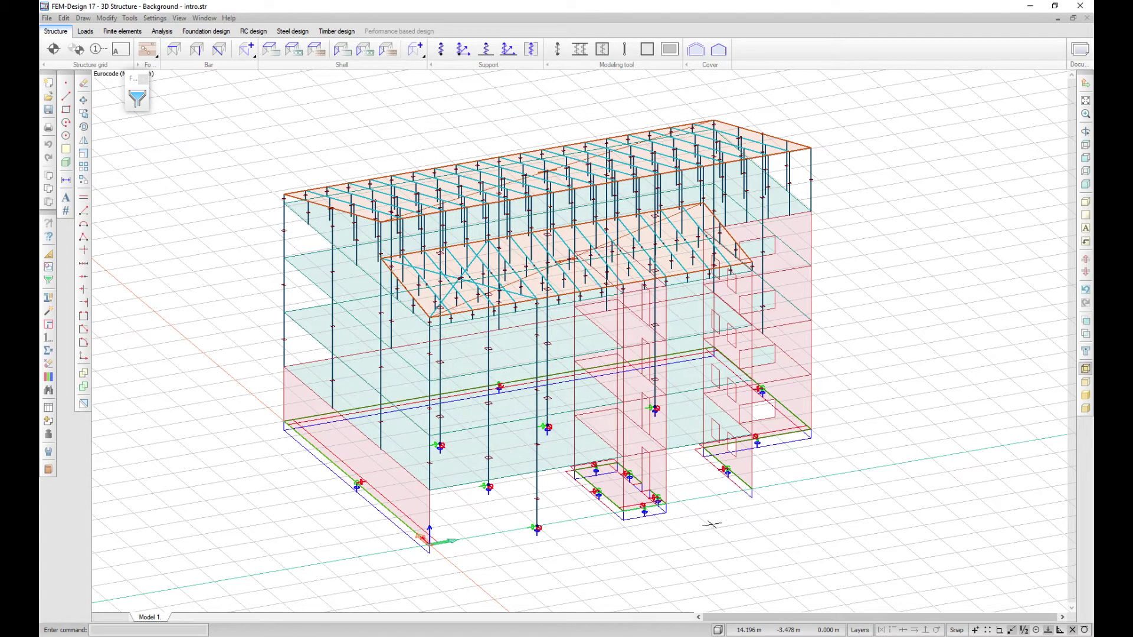
Select the ground, first and second-floor plates, clear the selection, and start a plane plate
left_click(461, 465)
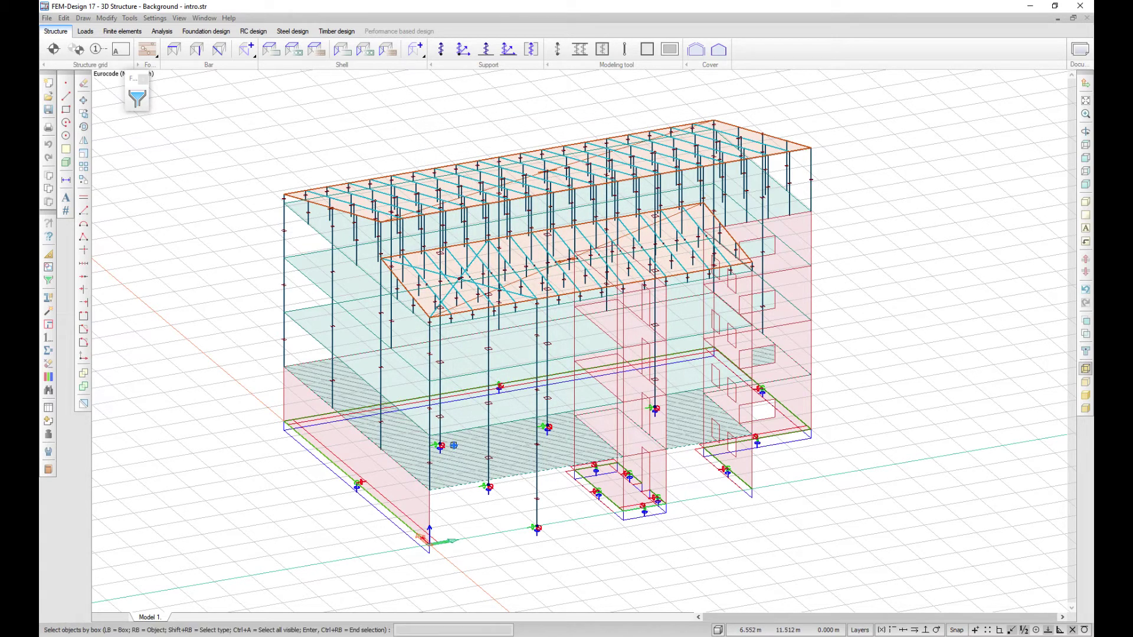
left_click(457, 418)
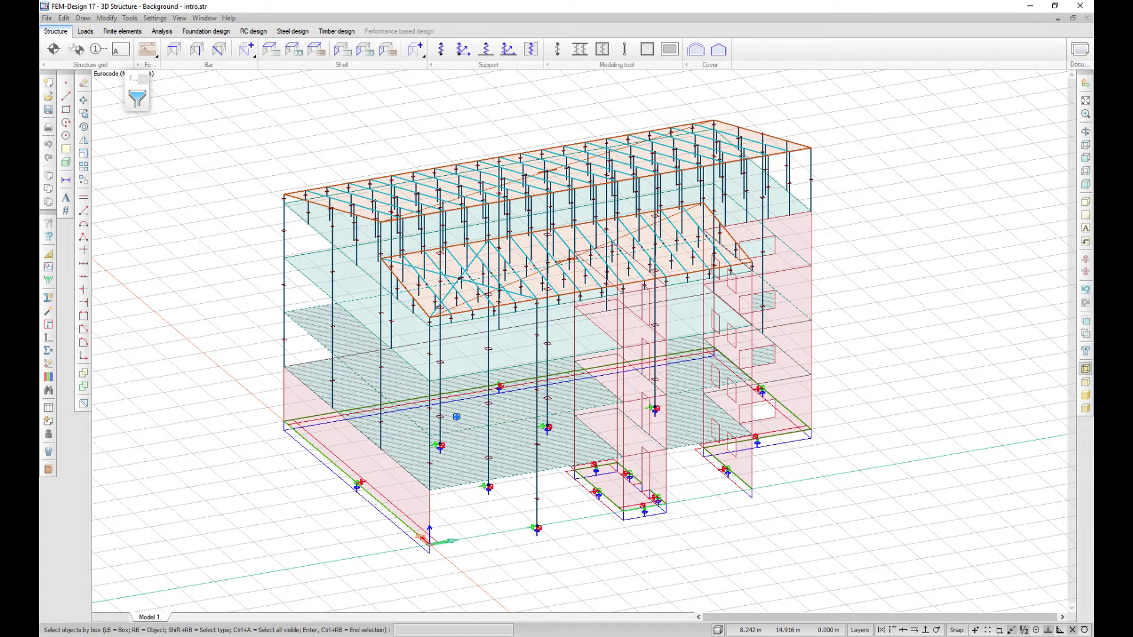
left_click(459, 356)
key("Return")
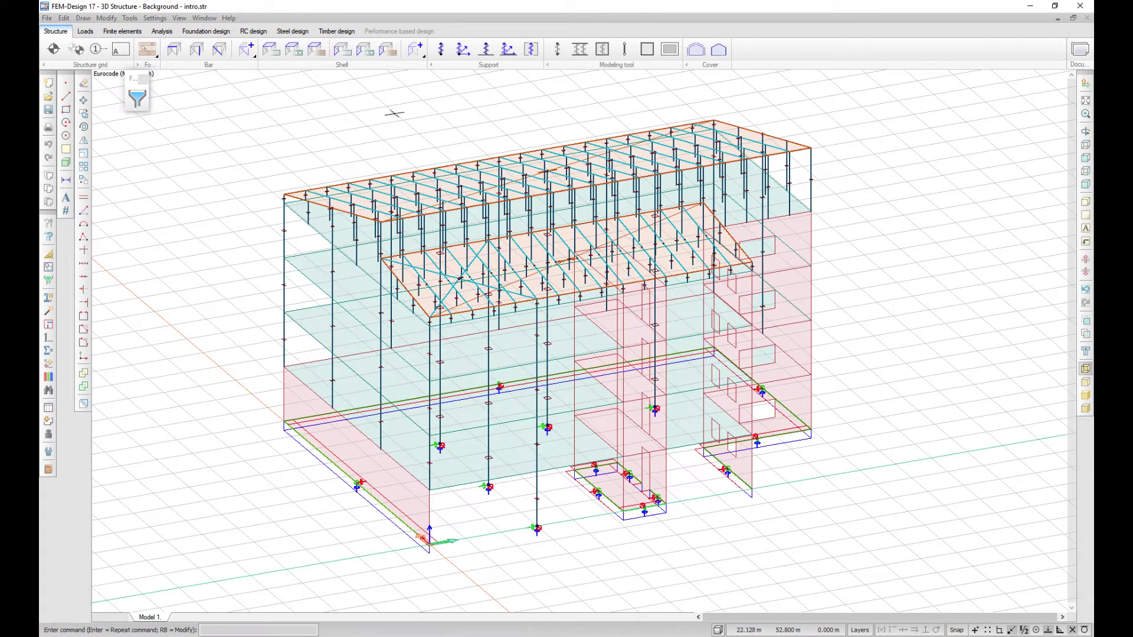
left_click(292, 53)
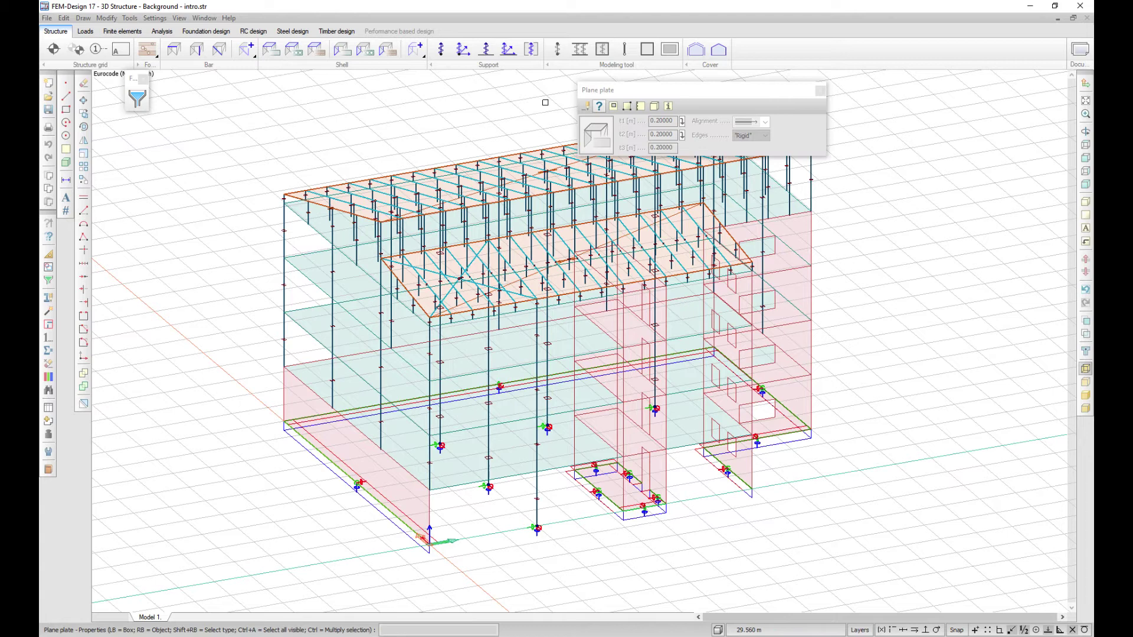
Review the new plane plate's default settings on its General page
left_click(598, 107)
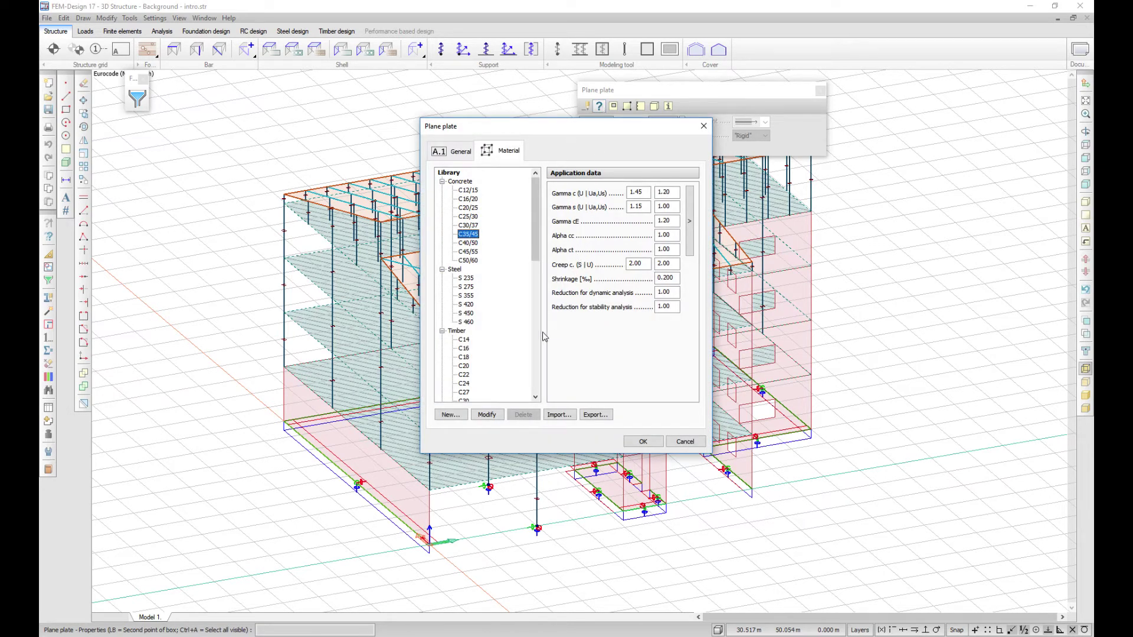
left_click(461, 151)
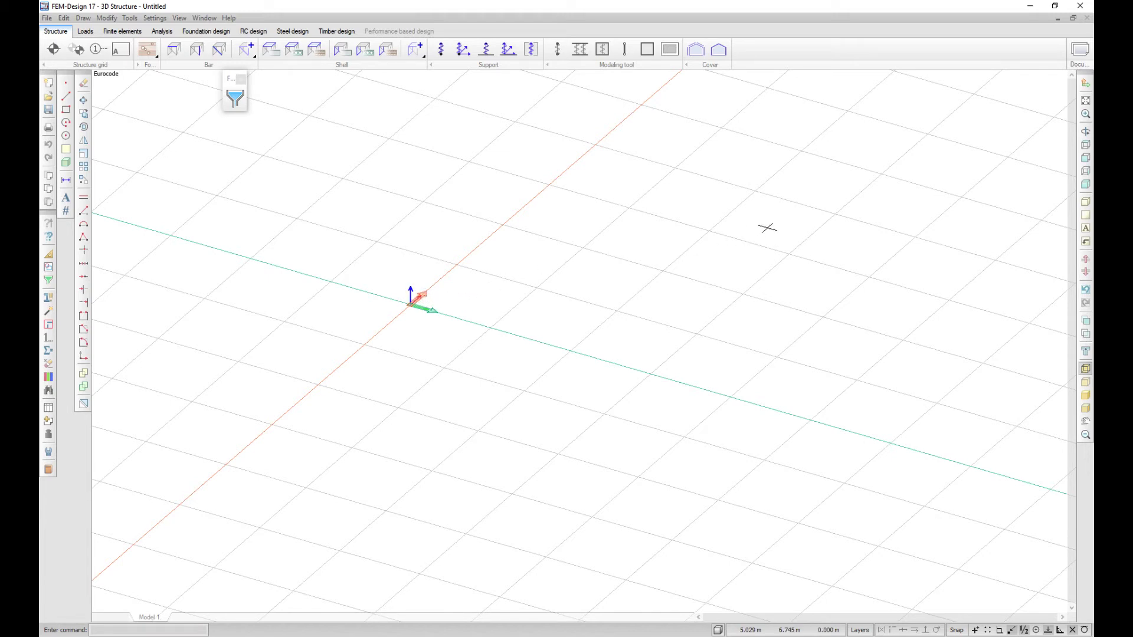
left_click(1086, 83)
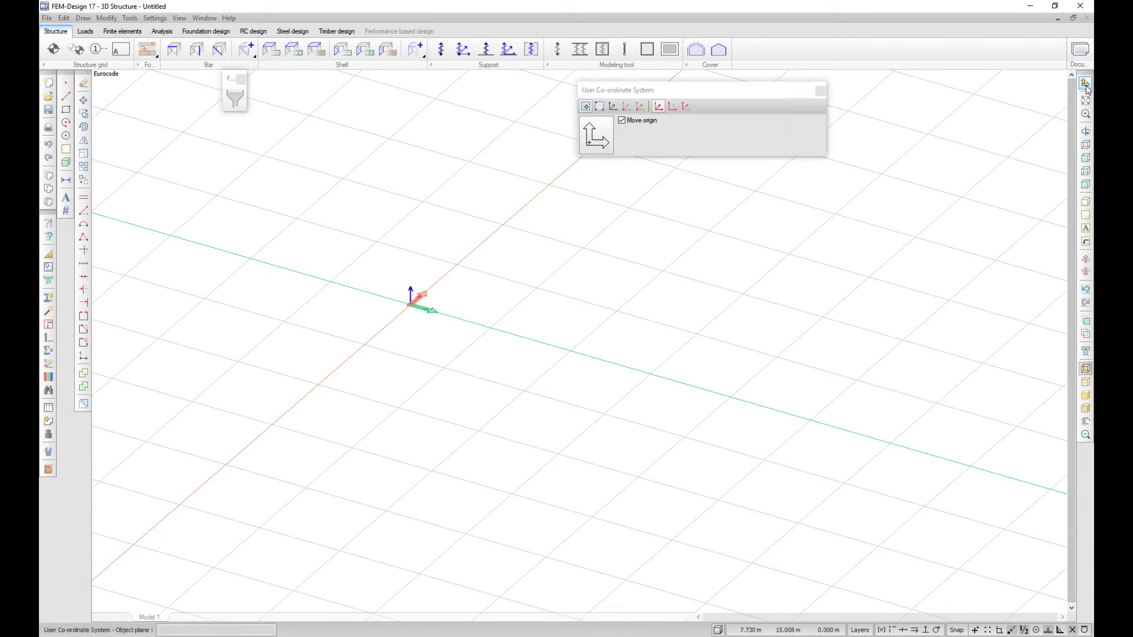
key("Escape")
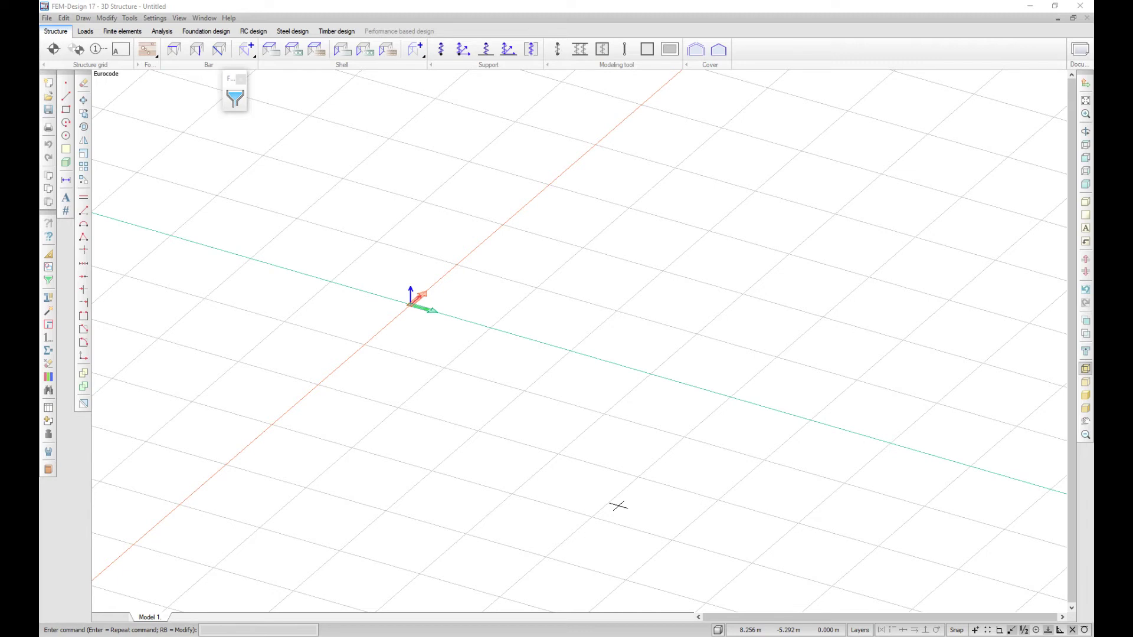
left_click(231, 630)
type("5")
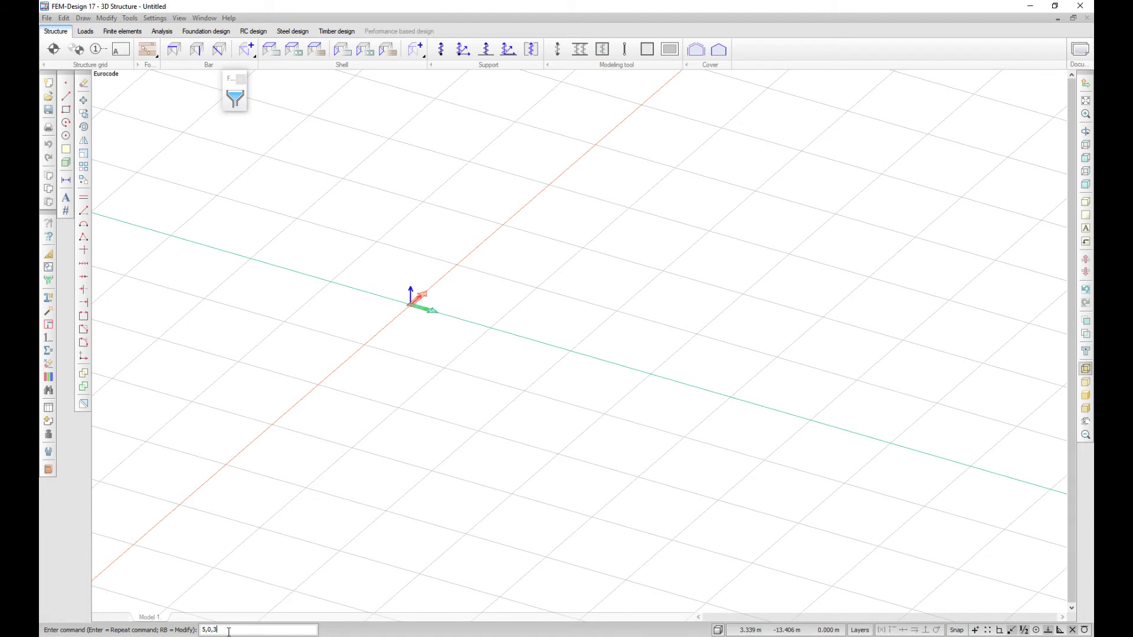
key("Escape")
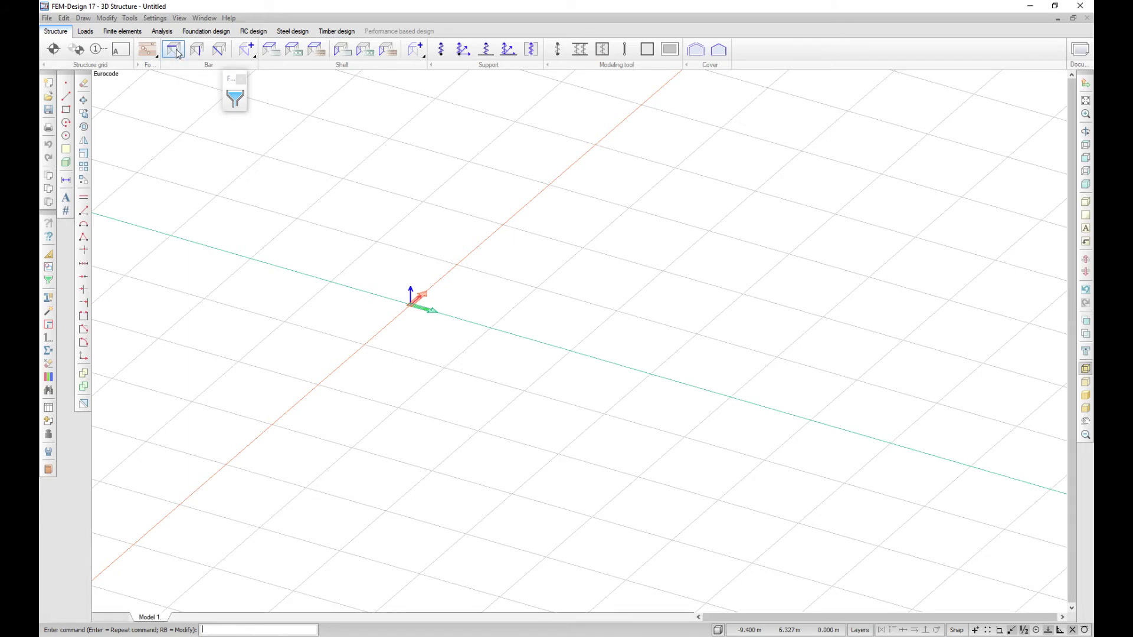
Start the beam tool and discard a mouse-picked start point
left_click(177, 54)
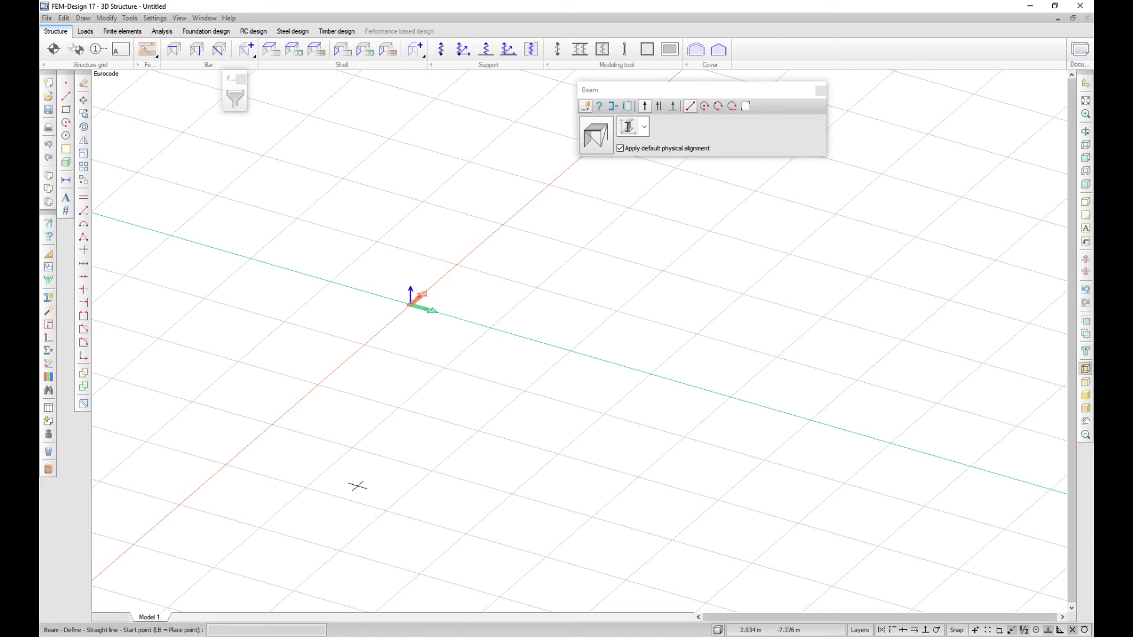
left_click(450, 380)
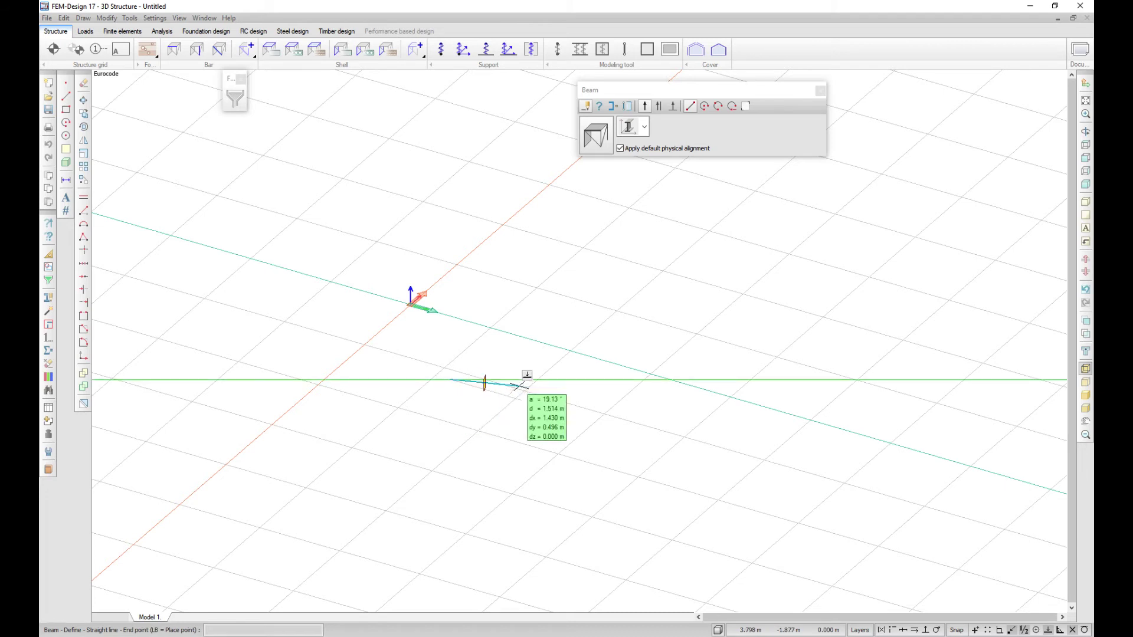
key("Escape")
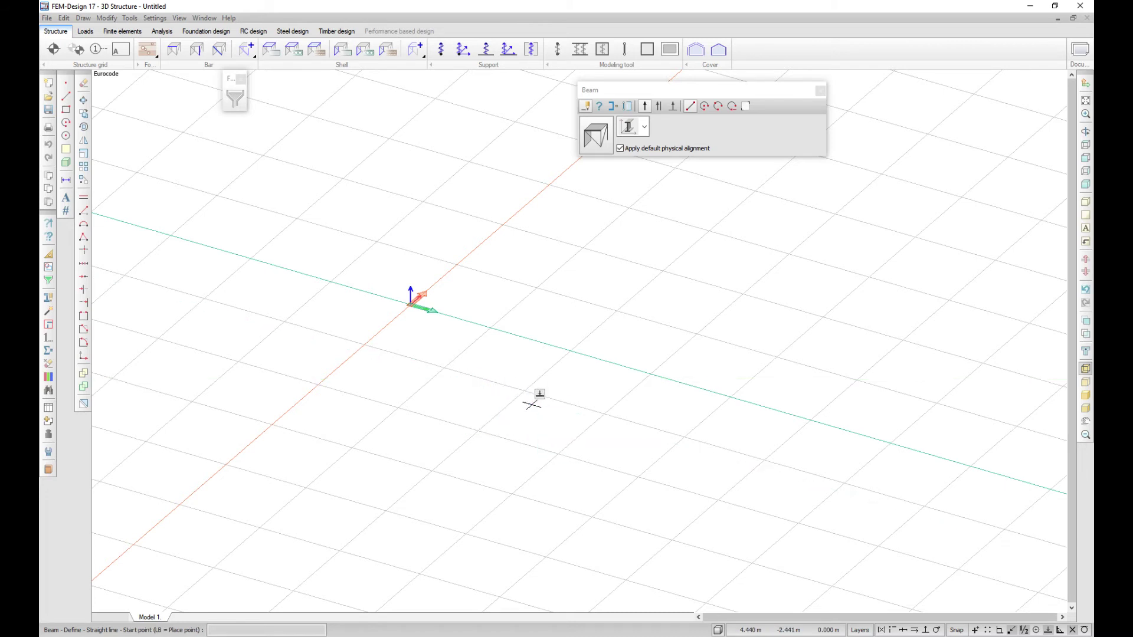
scroll(536, 398, "down", 2)
type("2,")
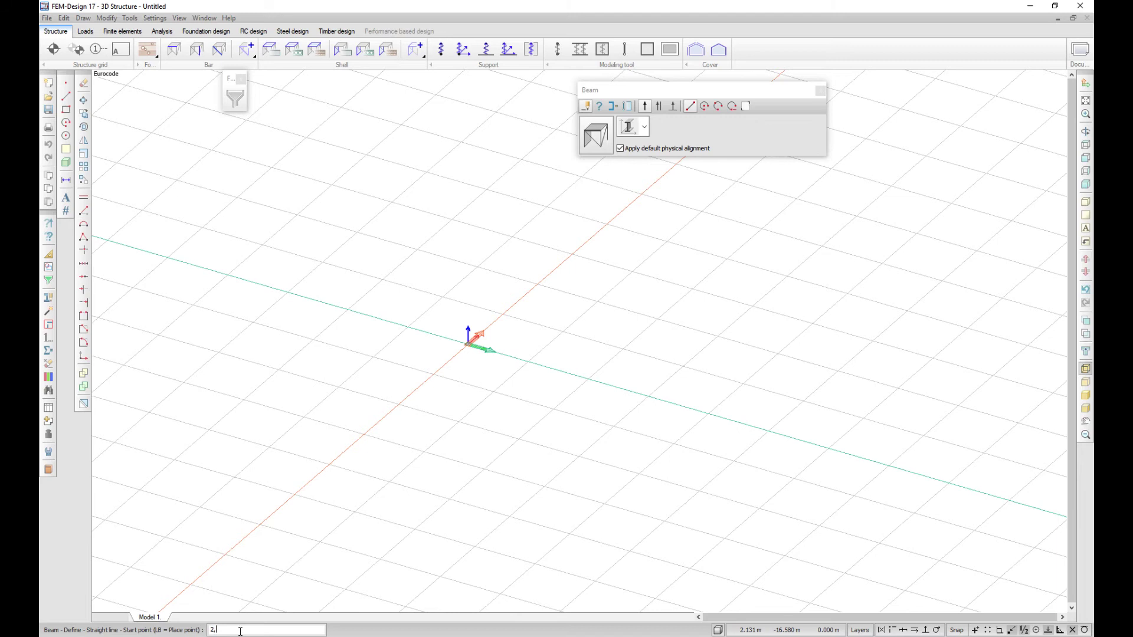
type("2,0")
Draw the beam from 2,2,0 to 6,2,0, then cycle the status-bar coordinate input mode
key("Return")
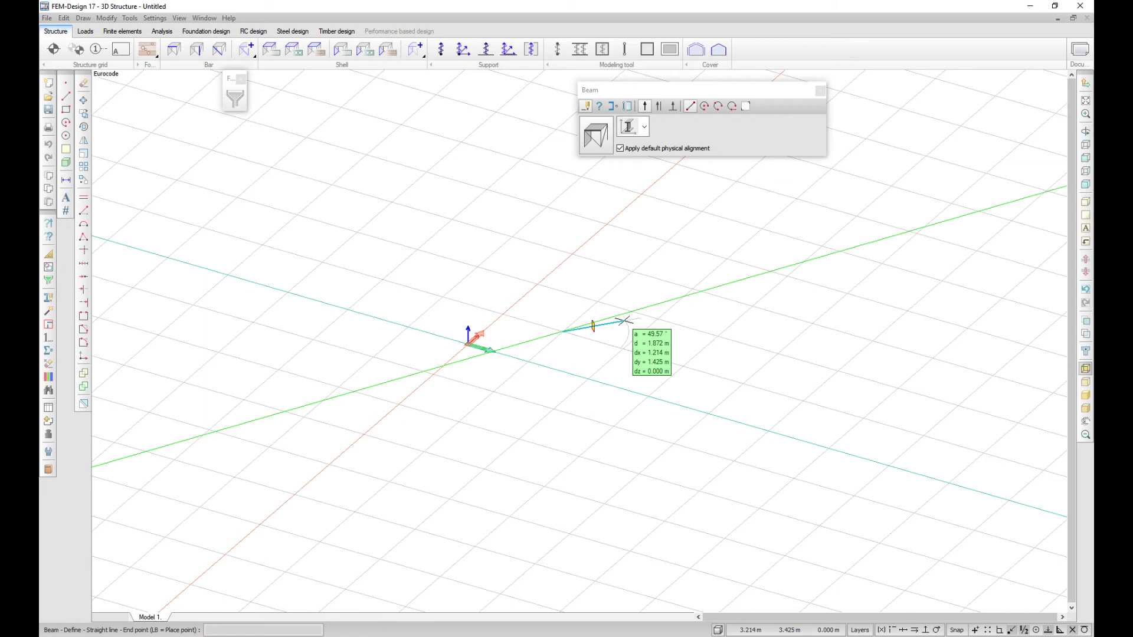
type("6")
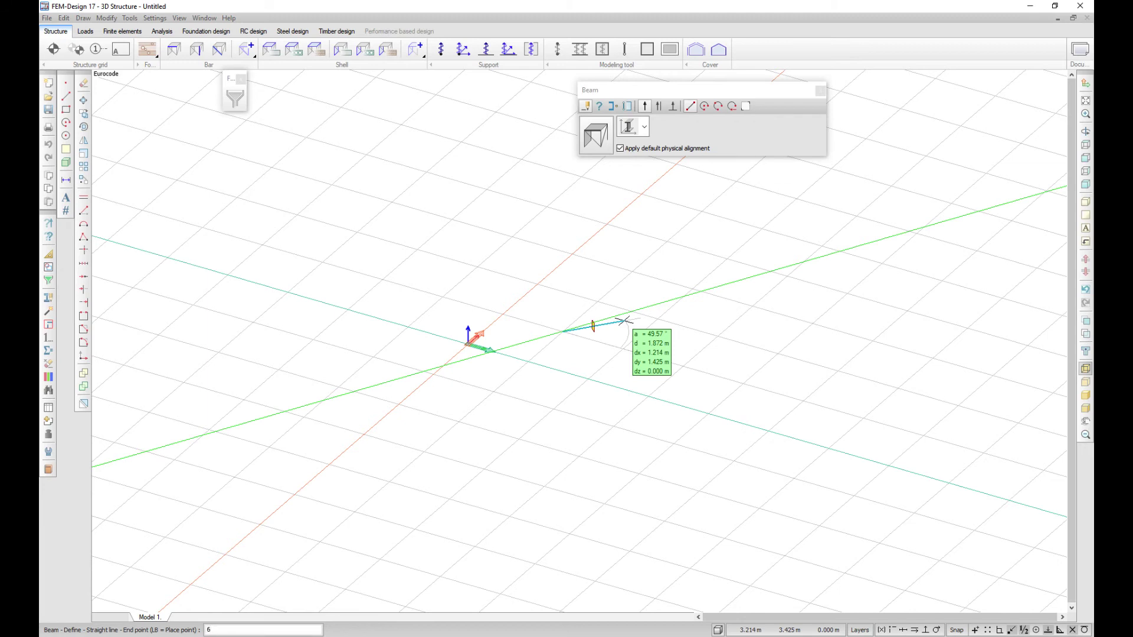
type(",2,0")
key("Return")
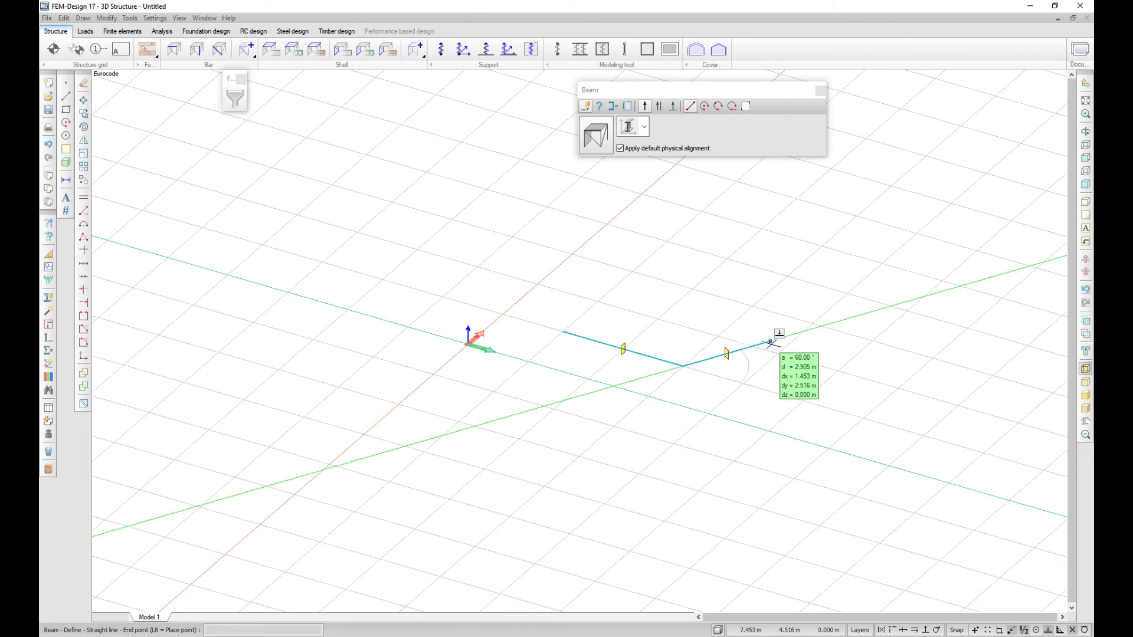
key("Escape")
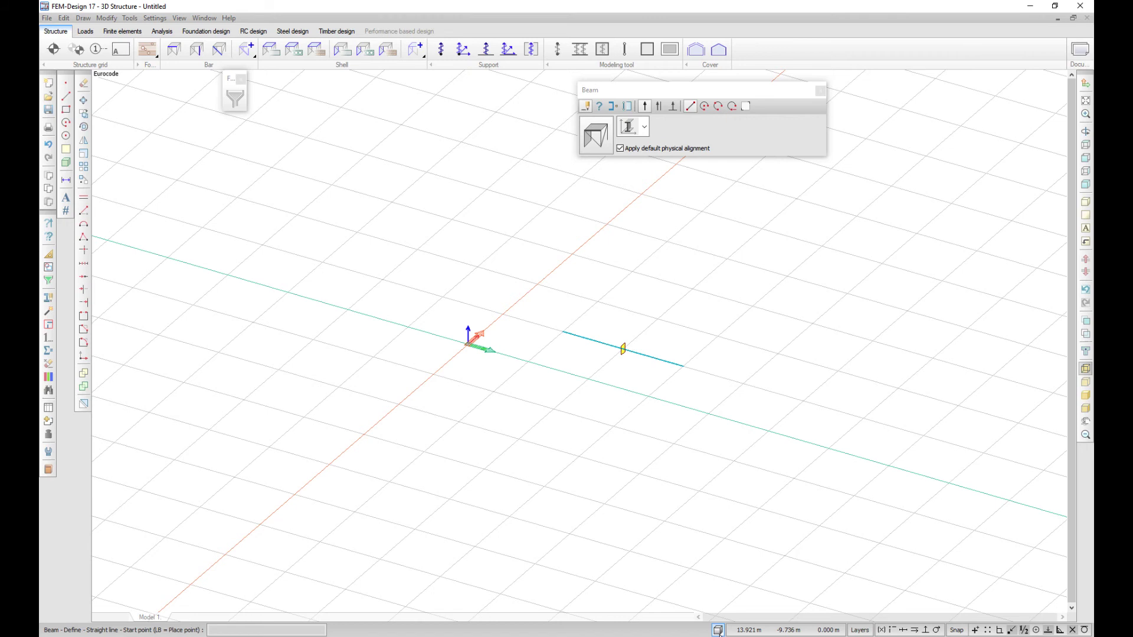
left_click(718, 631)
left_click(718, 631)
Exit the beam command, look over the Storeys layer settings, and switch to the Loads tools
key("Escape")
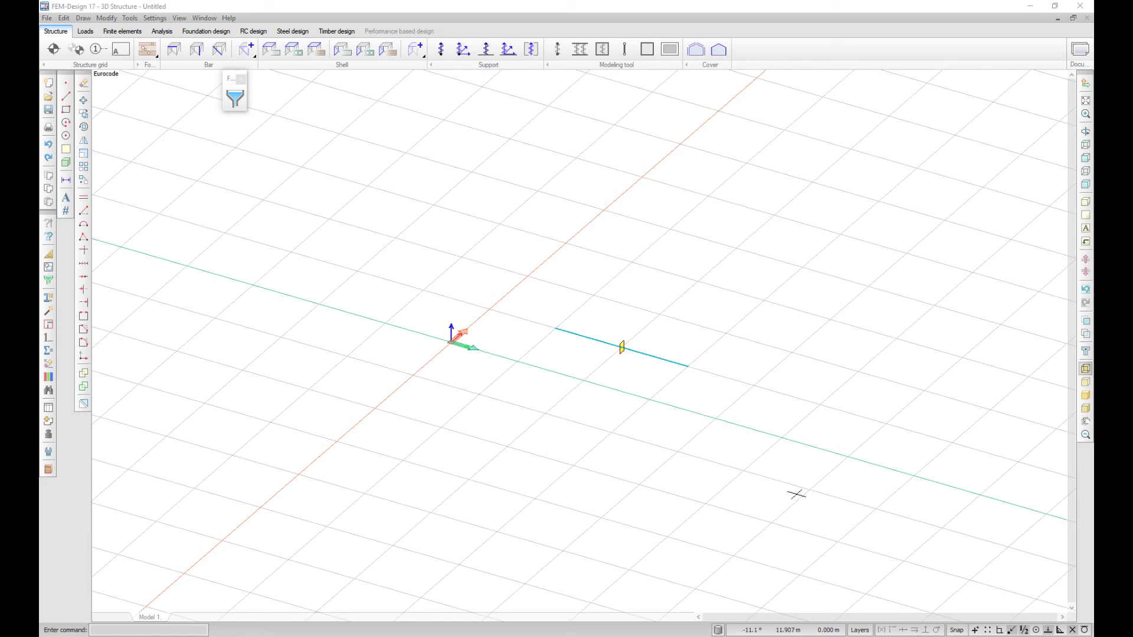
left_click(860, 630)
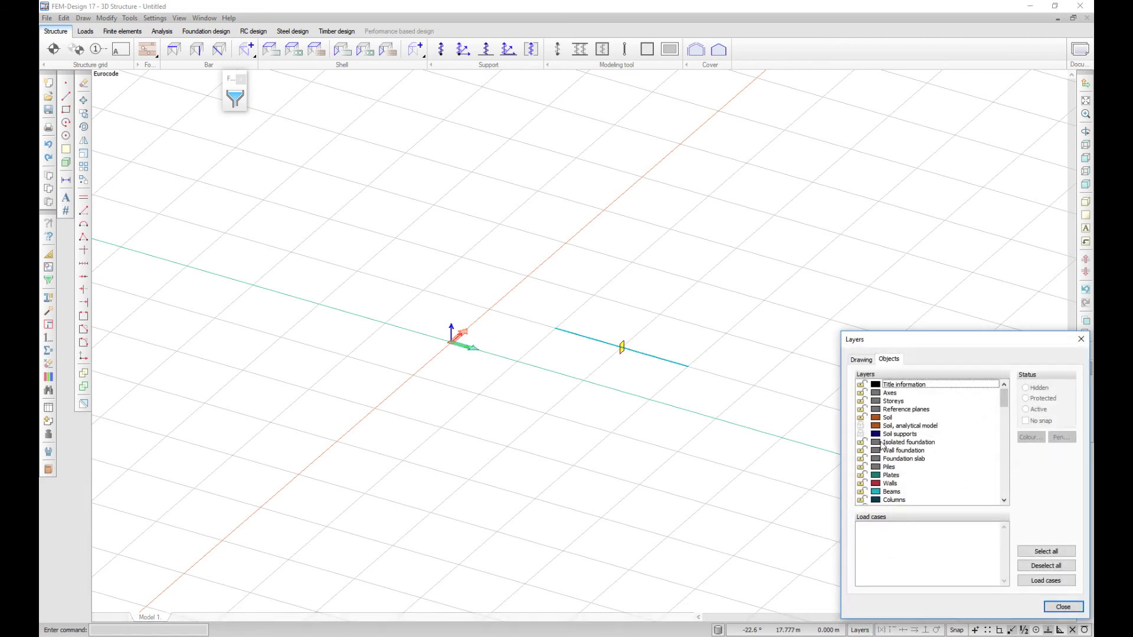
left_click(892, 403)
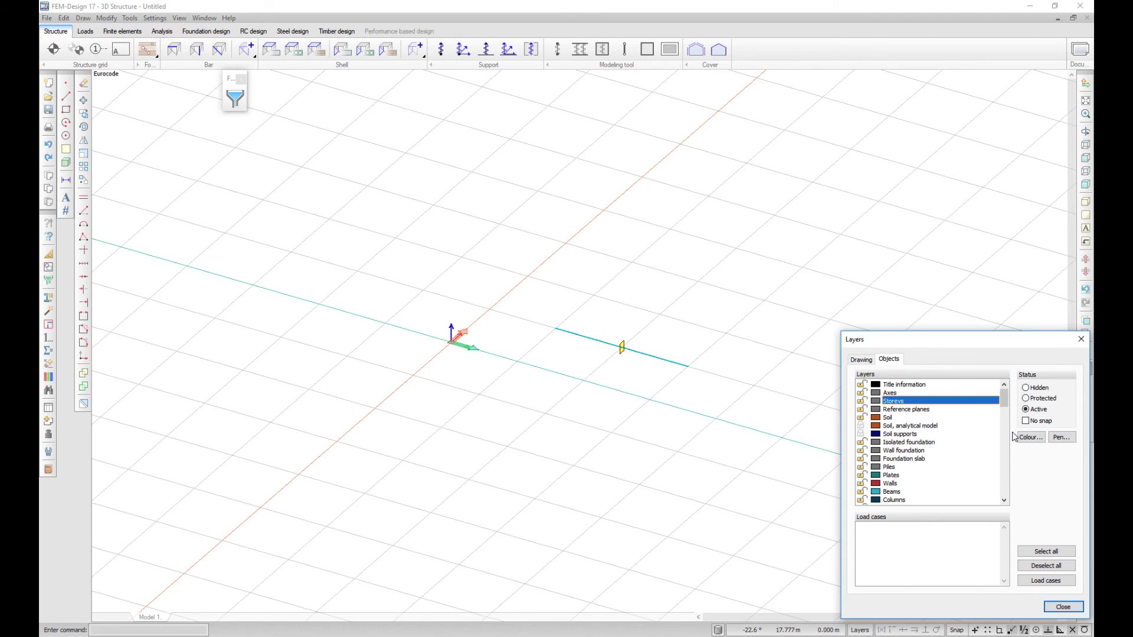
left_click(1061, 607)
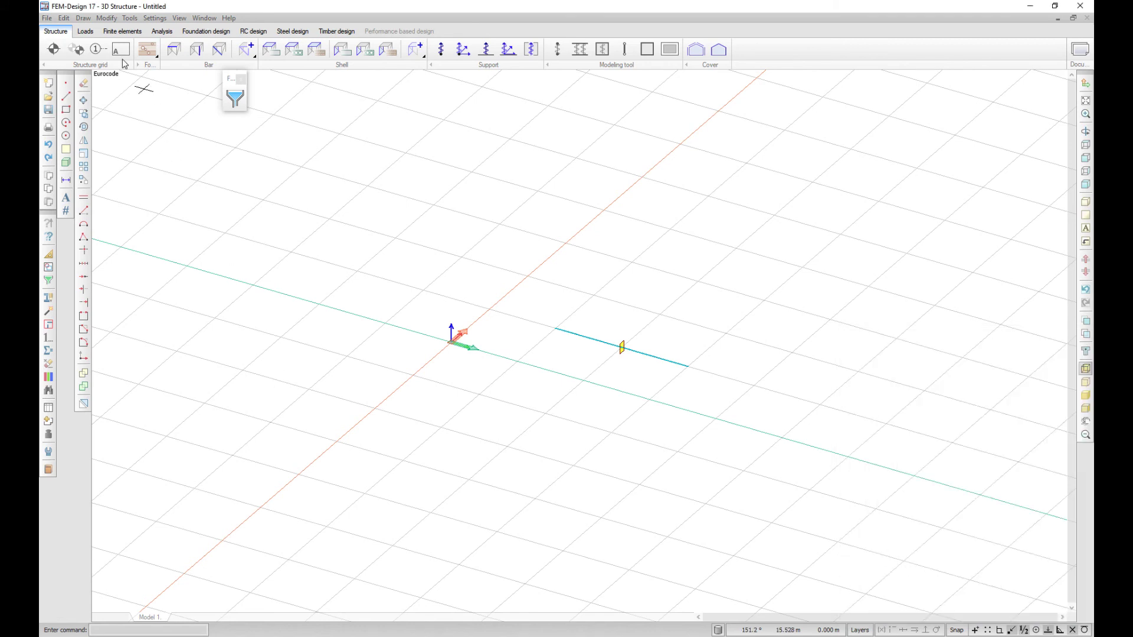
left_click(87, 33)
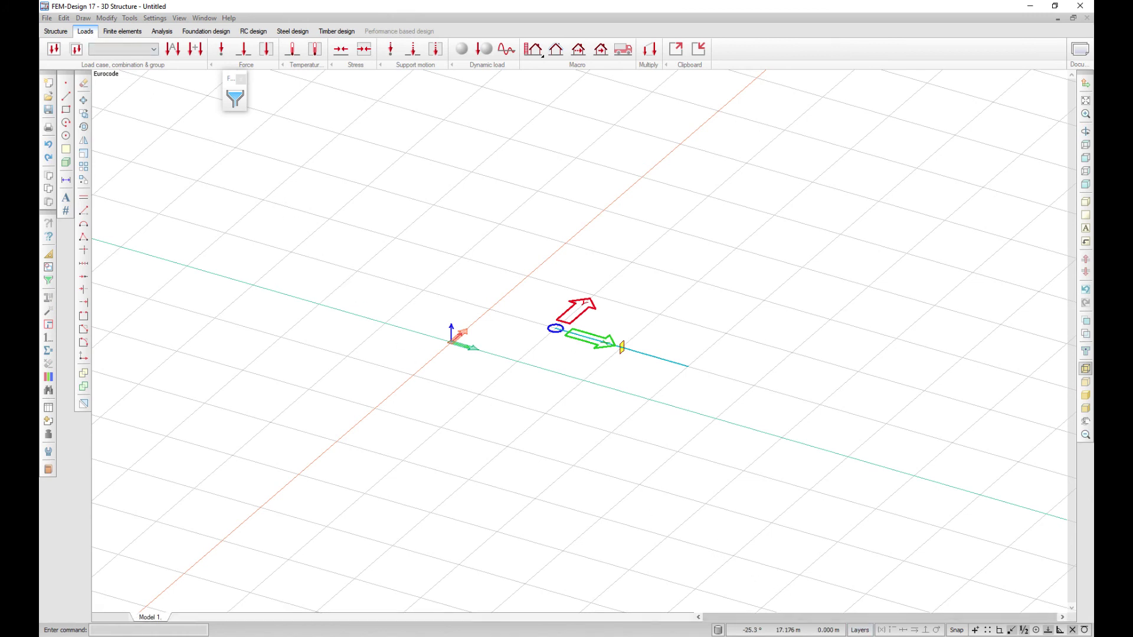
left_click(859, 629)
left_click(891, 450)
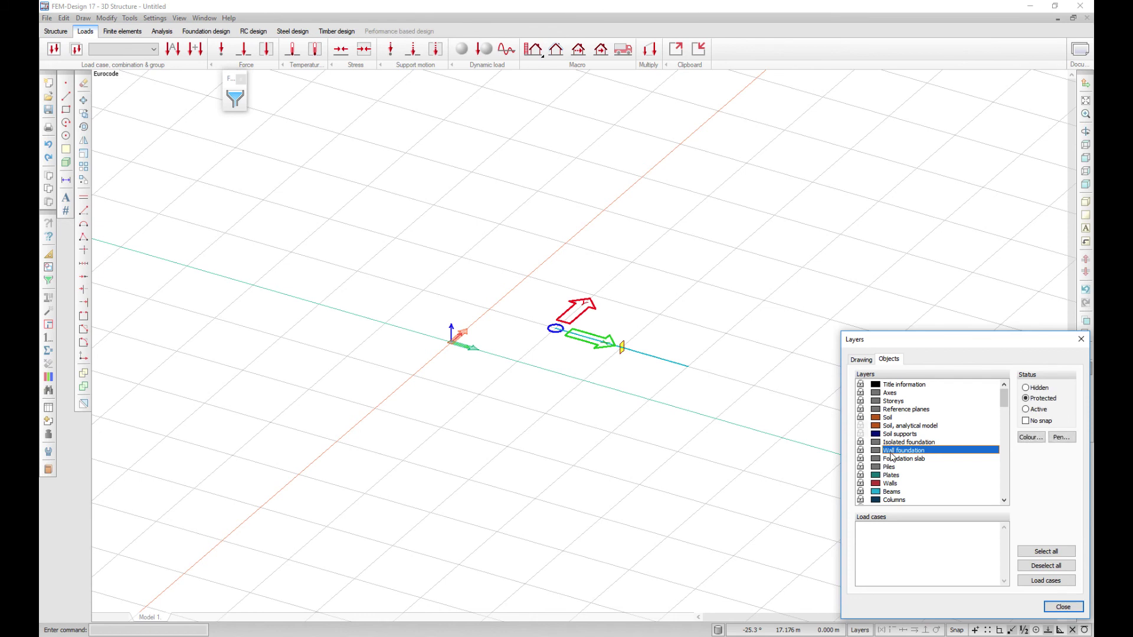
left_click(891, 459)
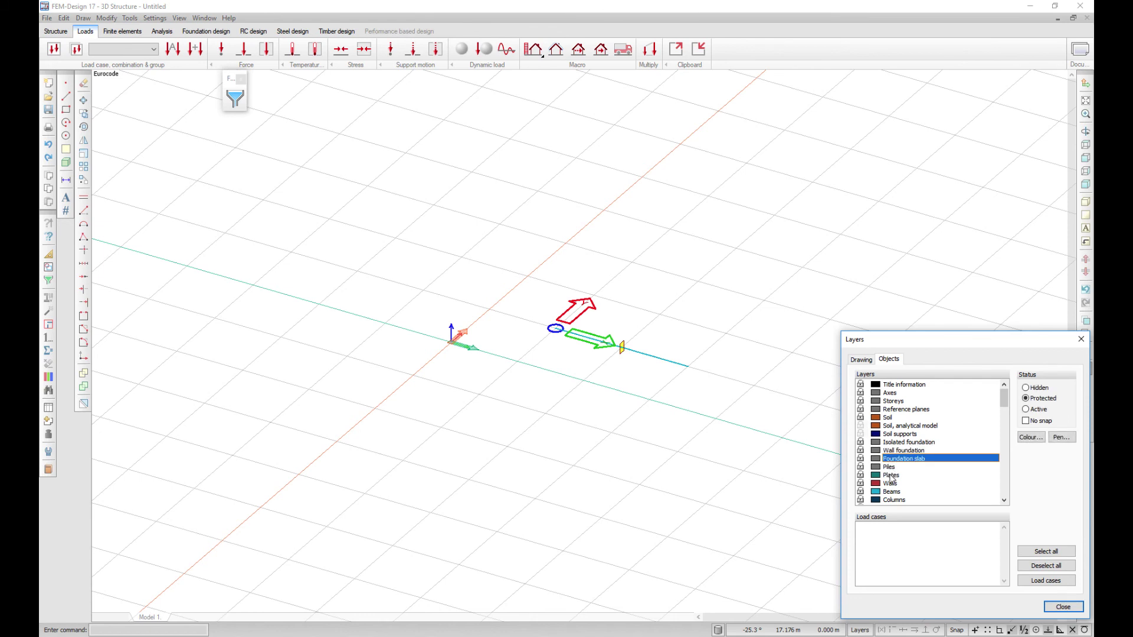
left_click(892, 475)
left_click(891, 492)
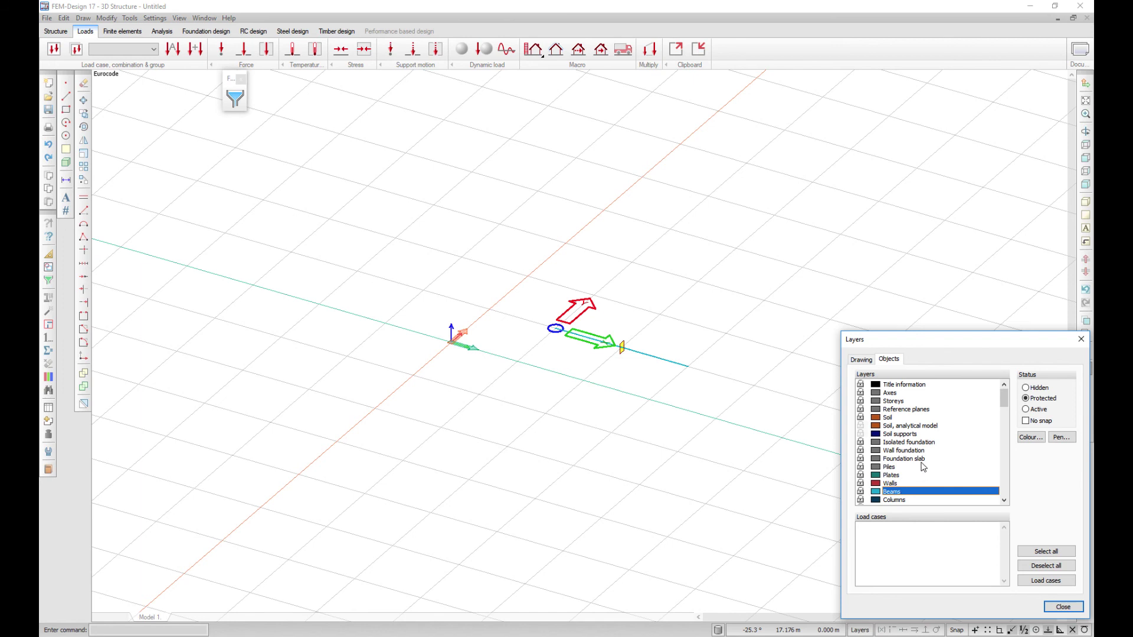
key("Escape")
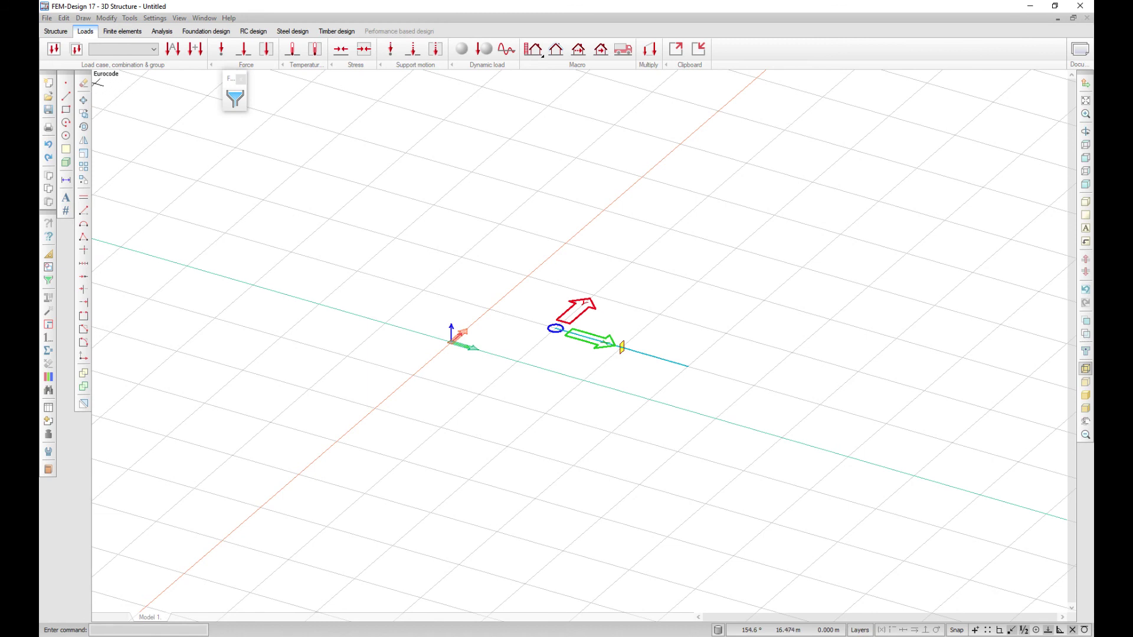
left_click(82, 85)
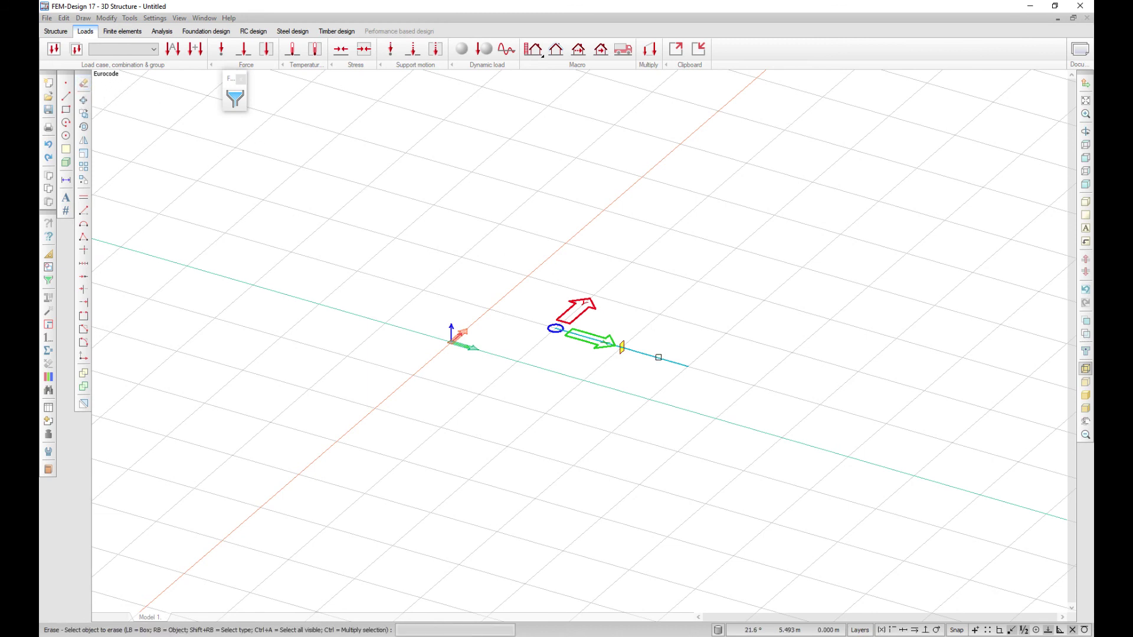
left_click_drag(706, 394, 558, 246)
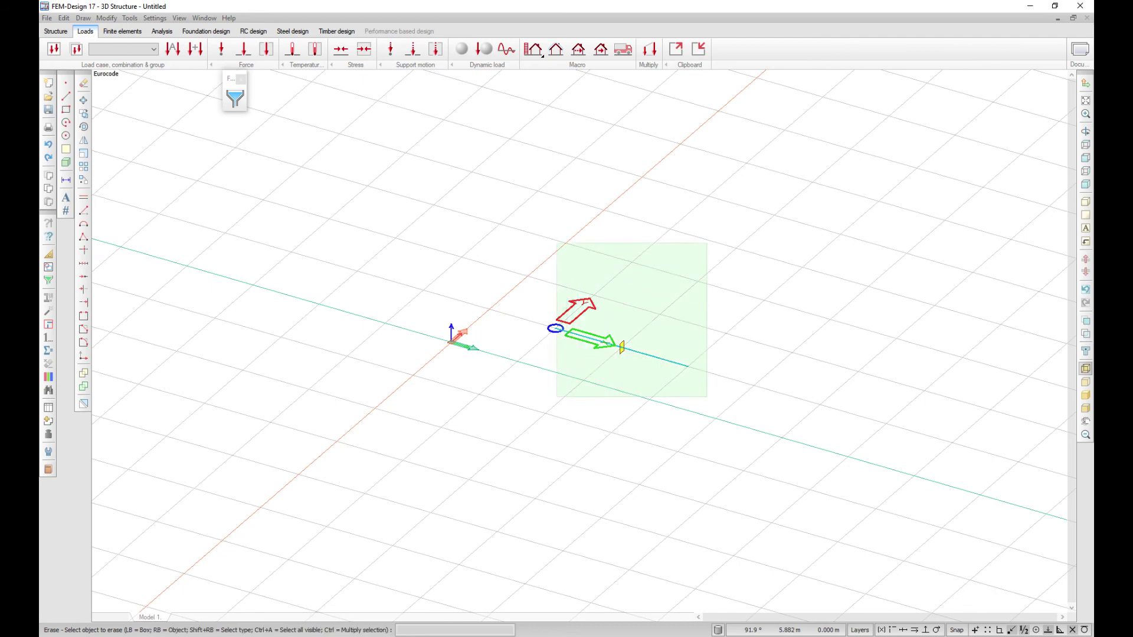